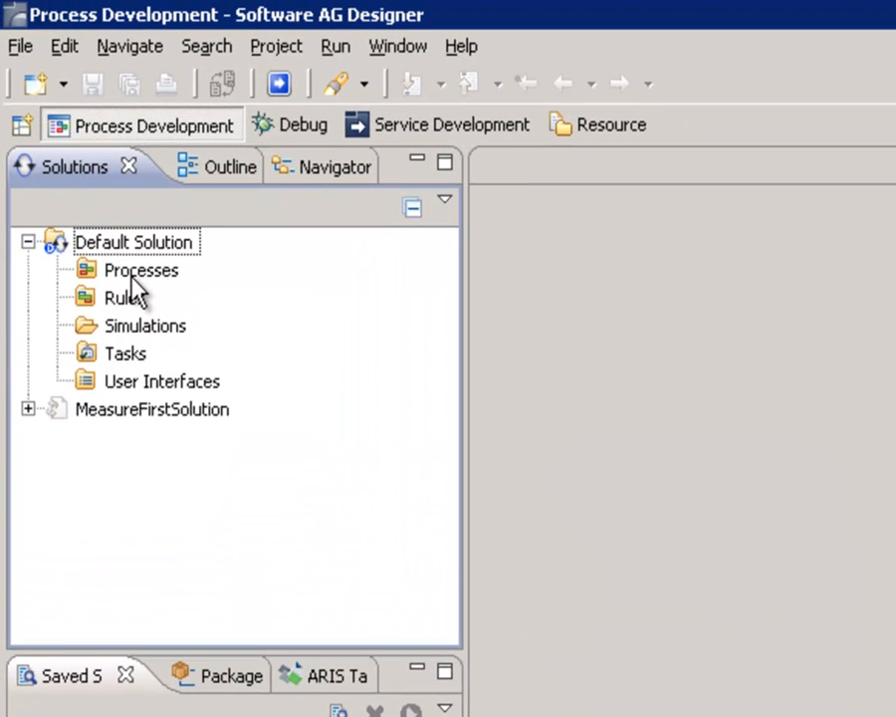
# Create a new process project named HRProcesses under the Default Solution's Processes folder, keeping the default location
pyautogui.click(131, 278)
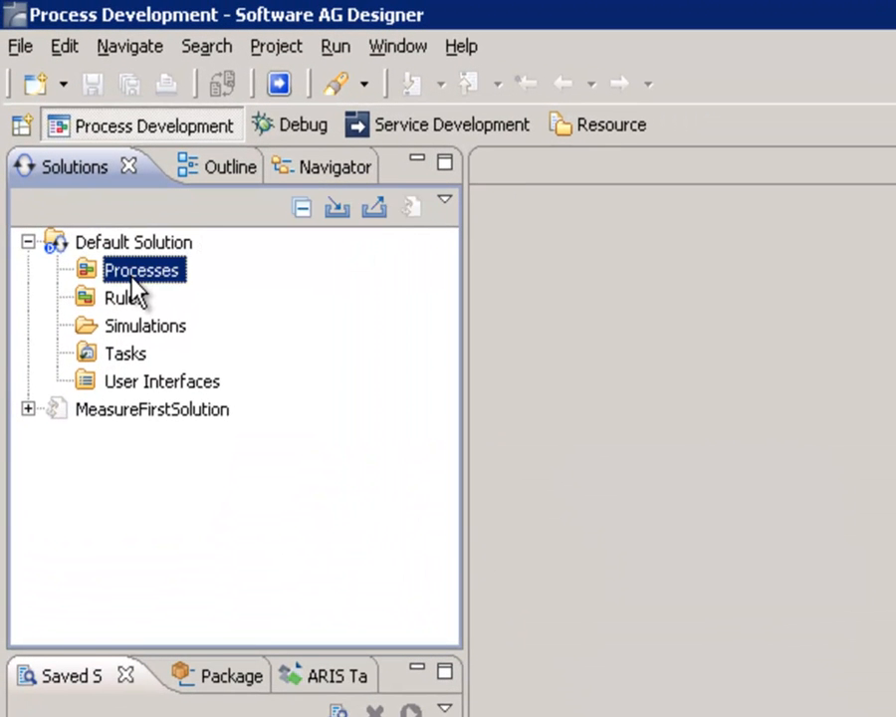
pyautogui.rightClick(131, 278)
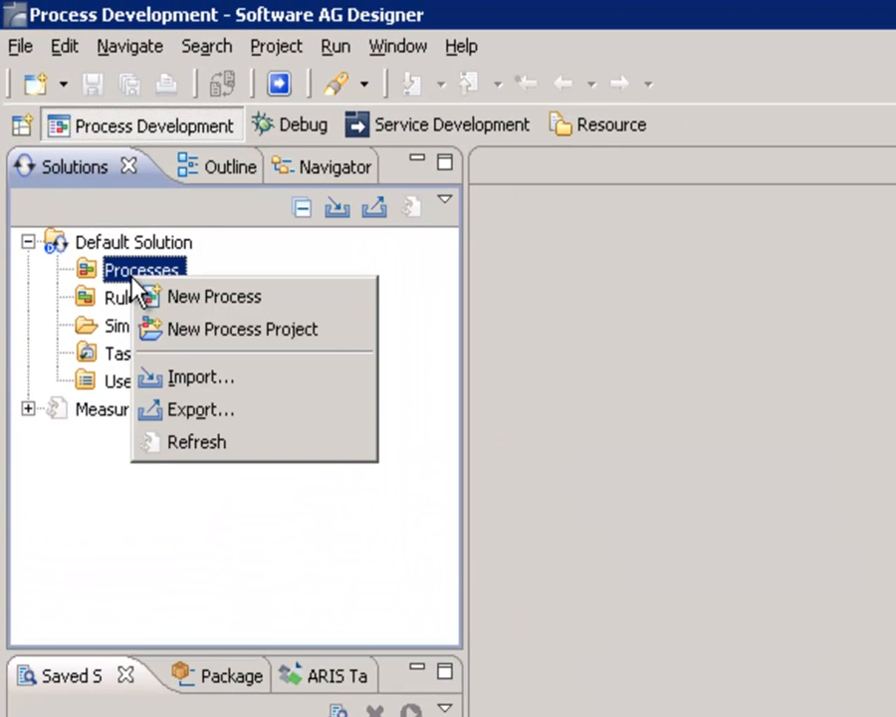
pyautogui.click(178, 328)
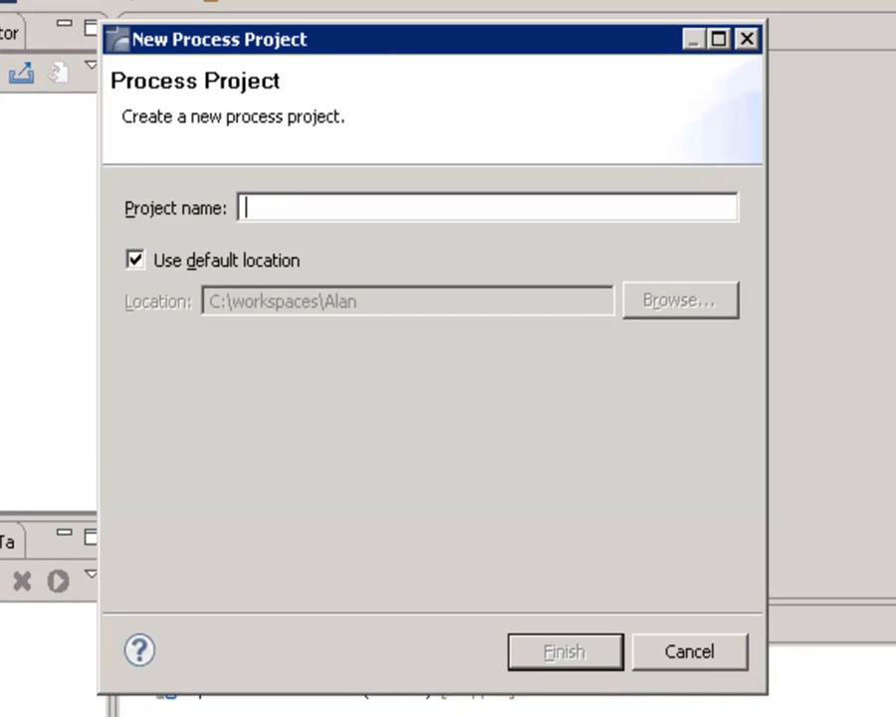
pyautogui.write('HRProcesses')
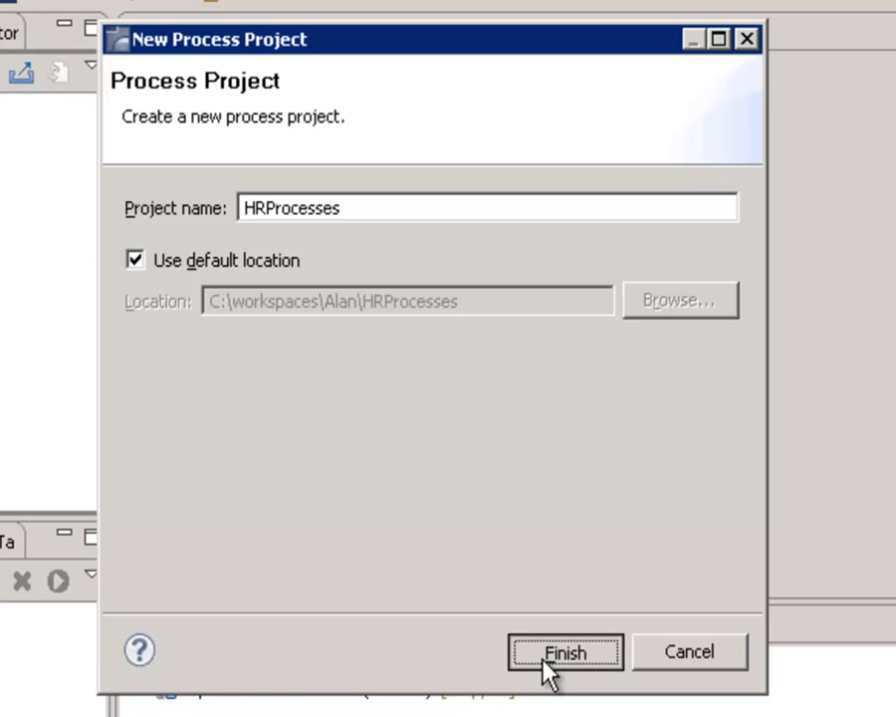
pyautogui.click(548, 652)
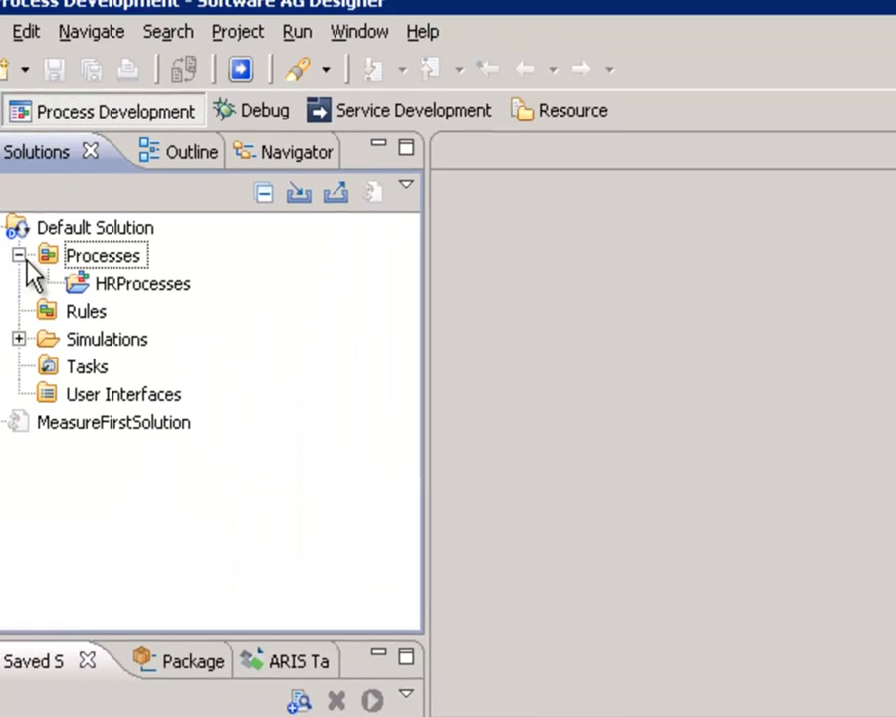
# Create a new process named EmployeePreHire in the HRProcesses project
pyautogui.click(137, 301)
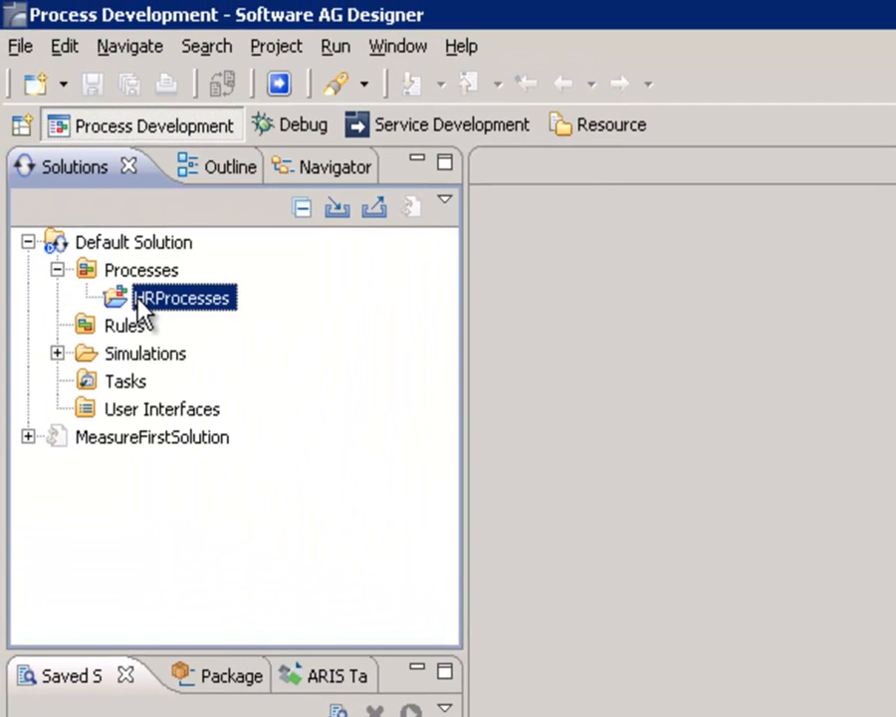
pyautogui.rightClick(147, 300)
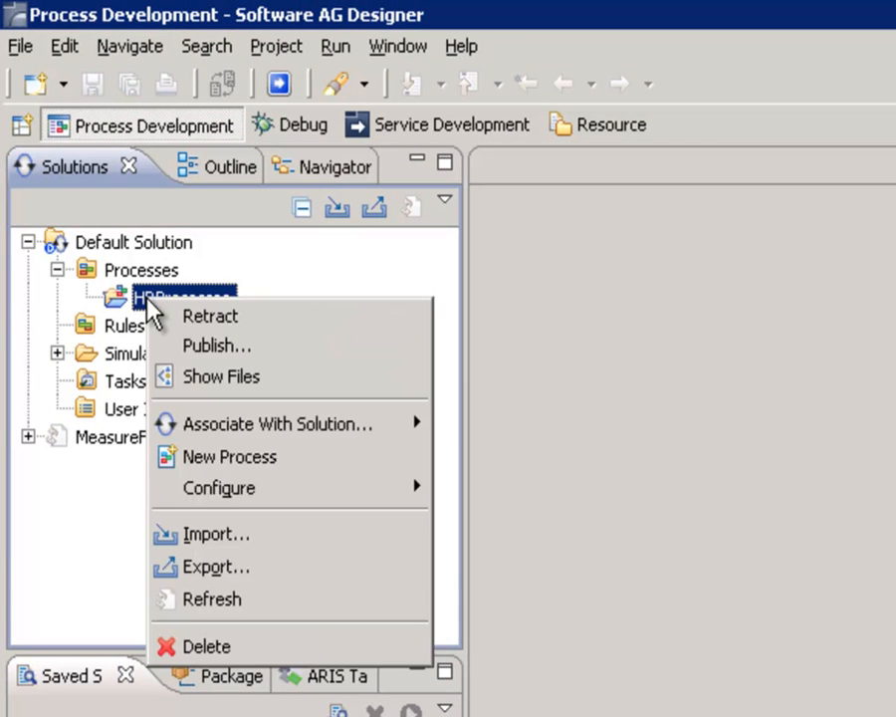
pyautogui.click(217, 460)
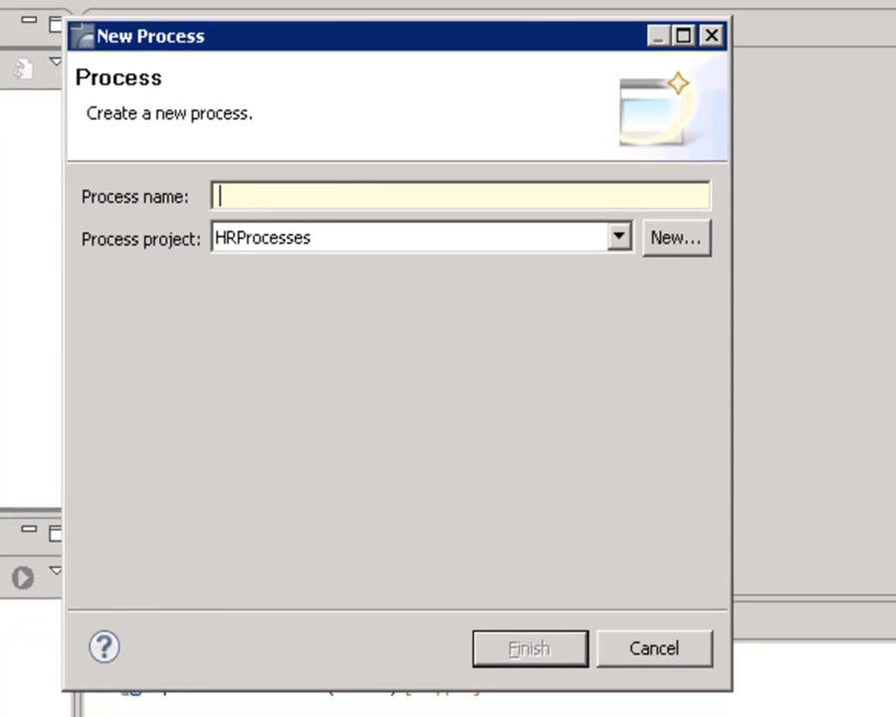
pyautogui.write('EmployeePreHire')
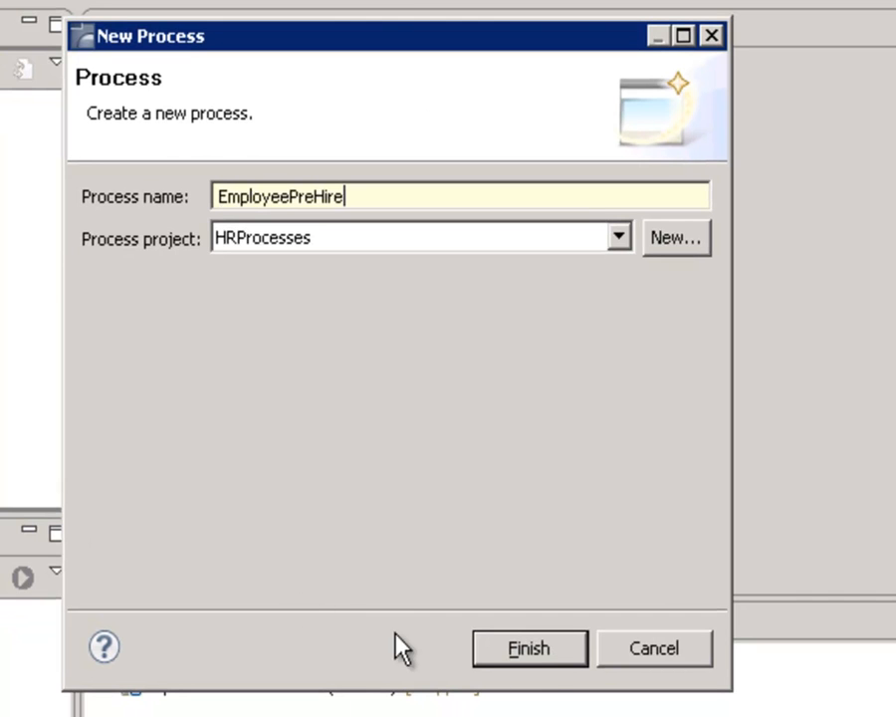
pyautogui.click(542, 659)
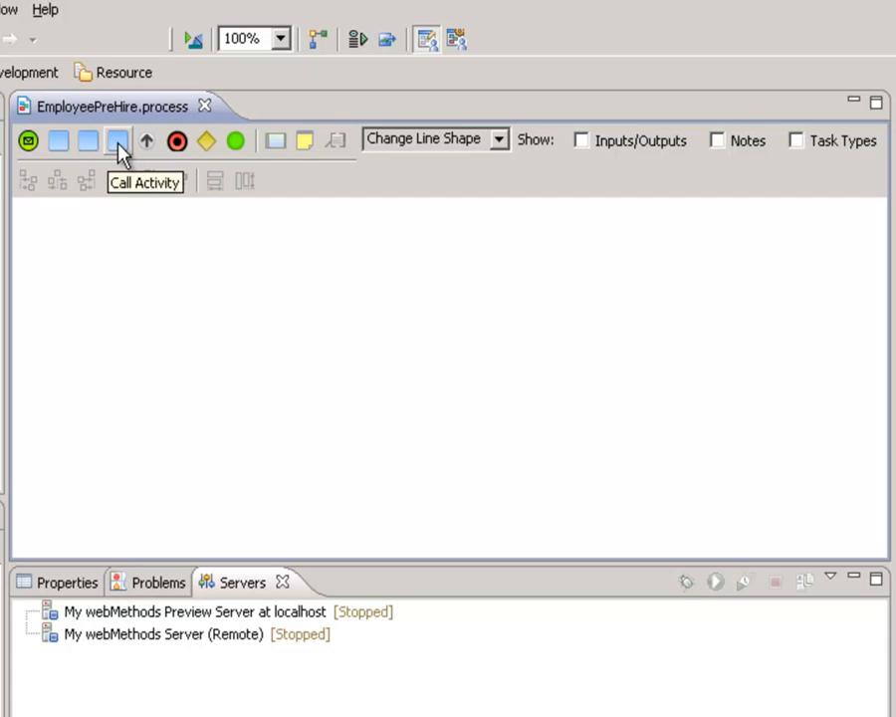
# Add a pool of type Internal to the empty process canvas and widen the editor area to fit it
pyautogui.click(277, 145)
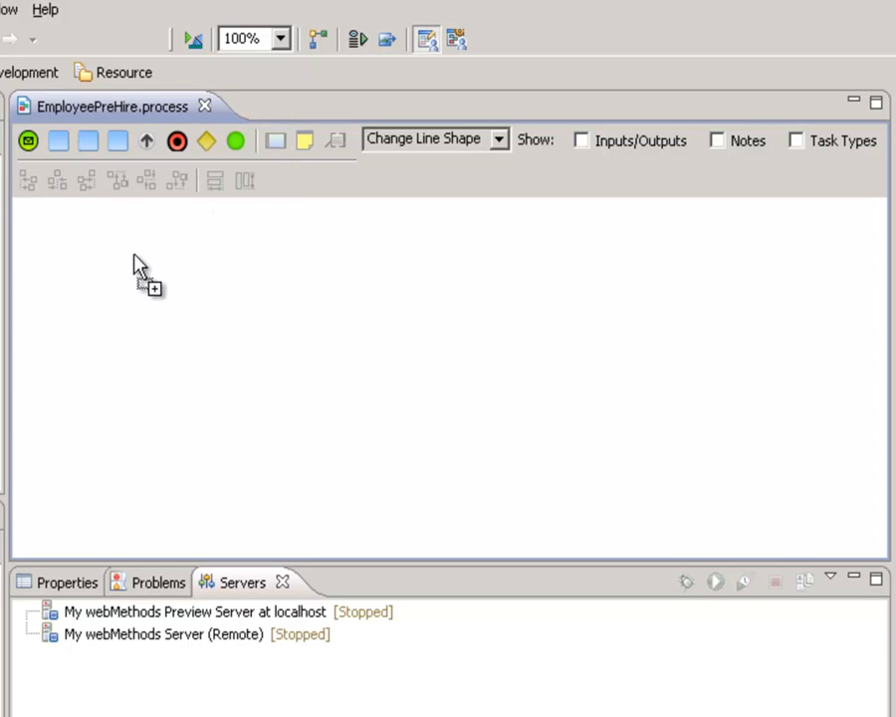
pyautogui.click(113, 280)
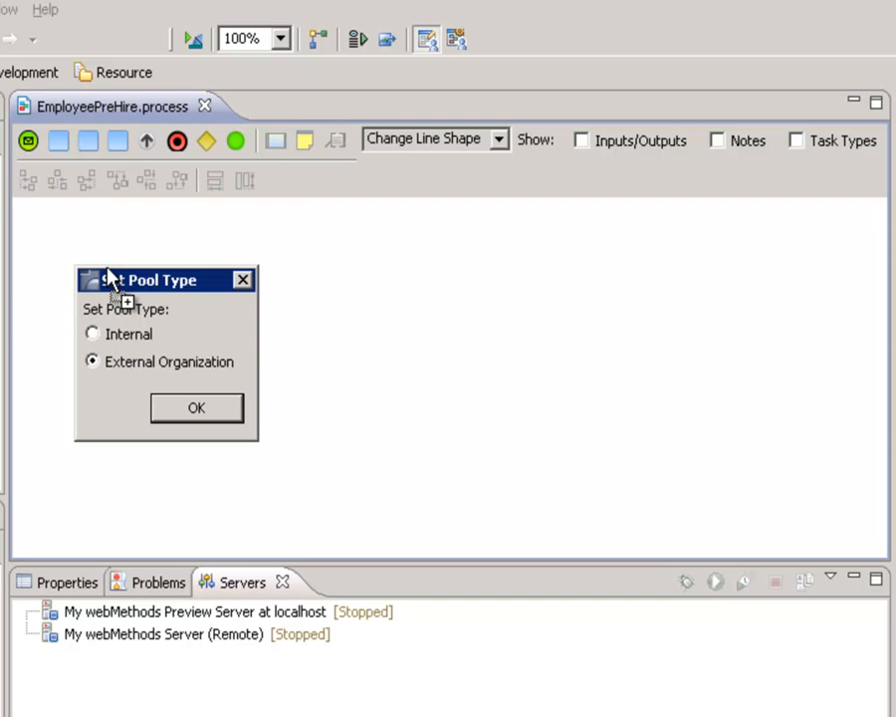
pyautogui.click(104, 335)
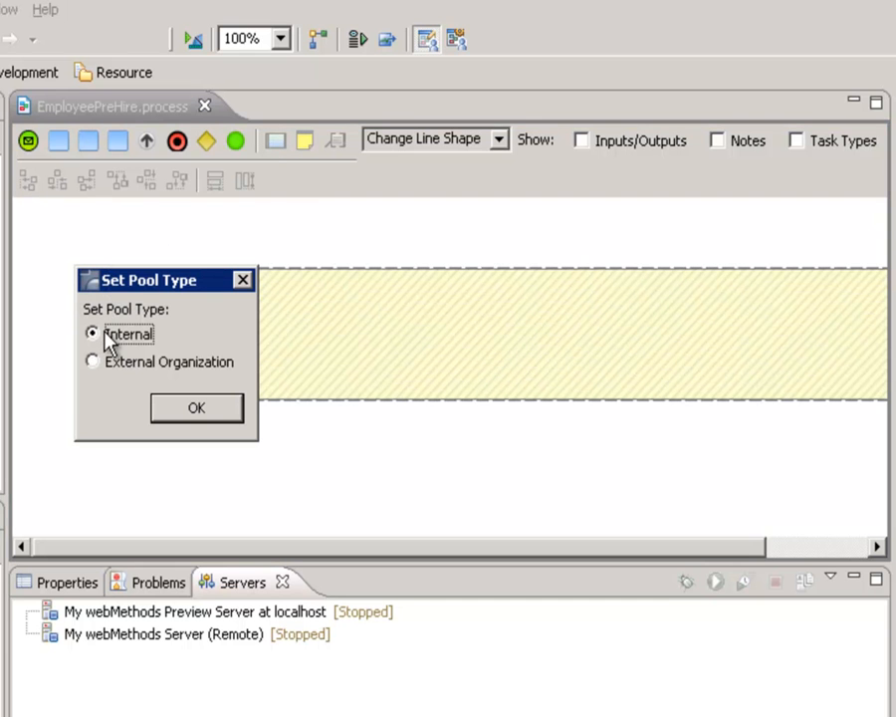
pyautogui.click(174, 411)
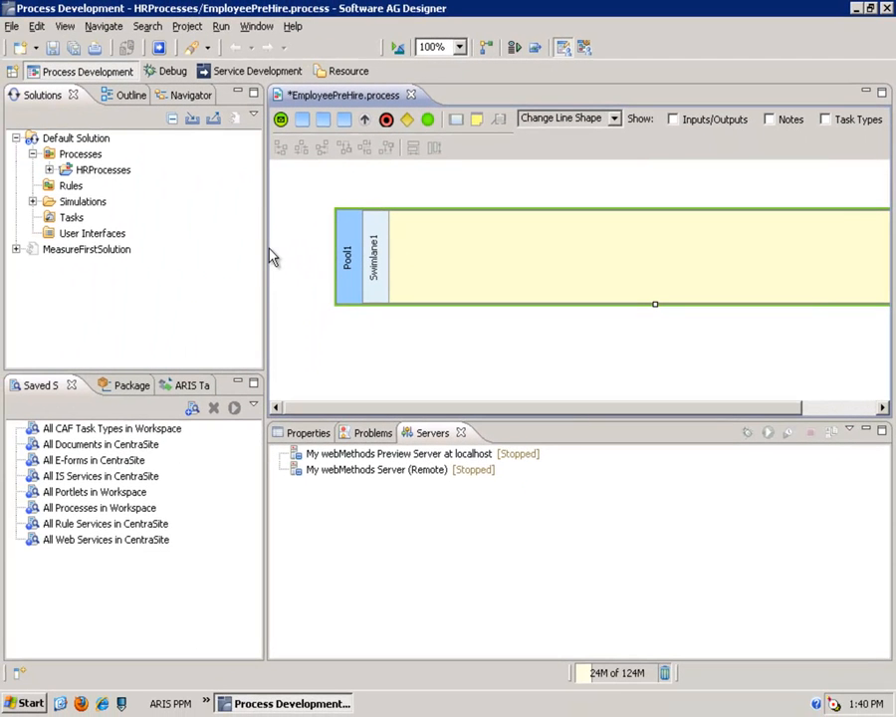
pyautogui.moveTo(263, 247); pyautogui.dragTo(135, 242)
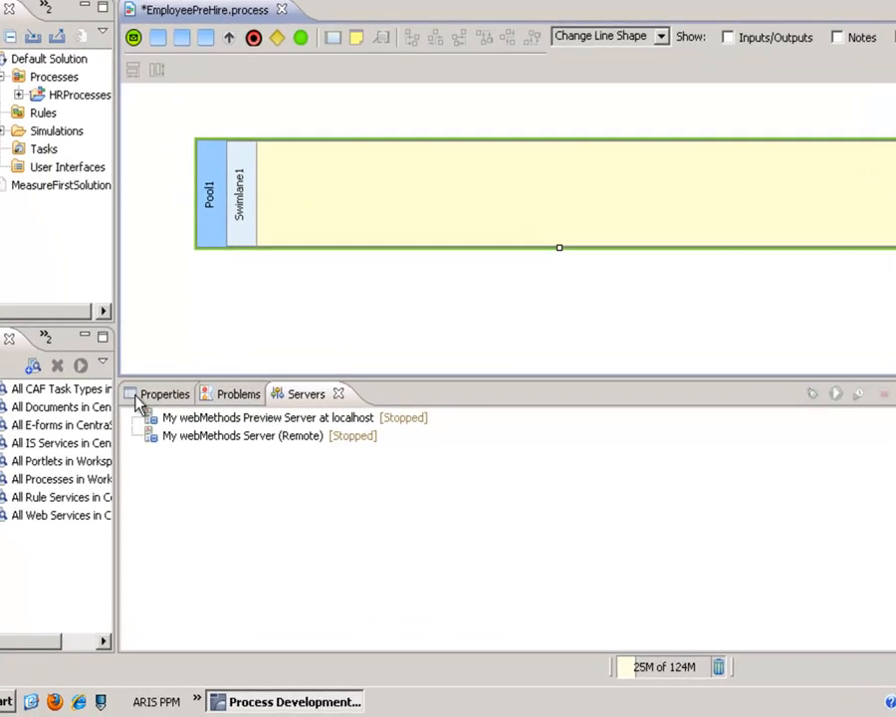
# Set the pool's label to Pre-Hire Process in its properties
pyautogui.click(139, 396)
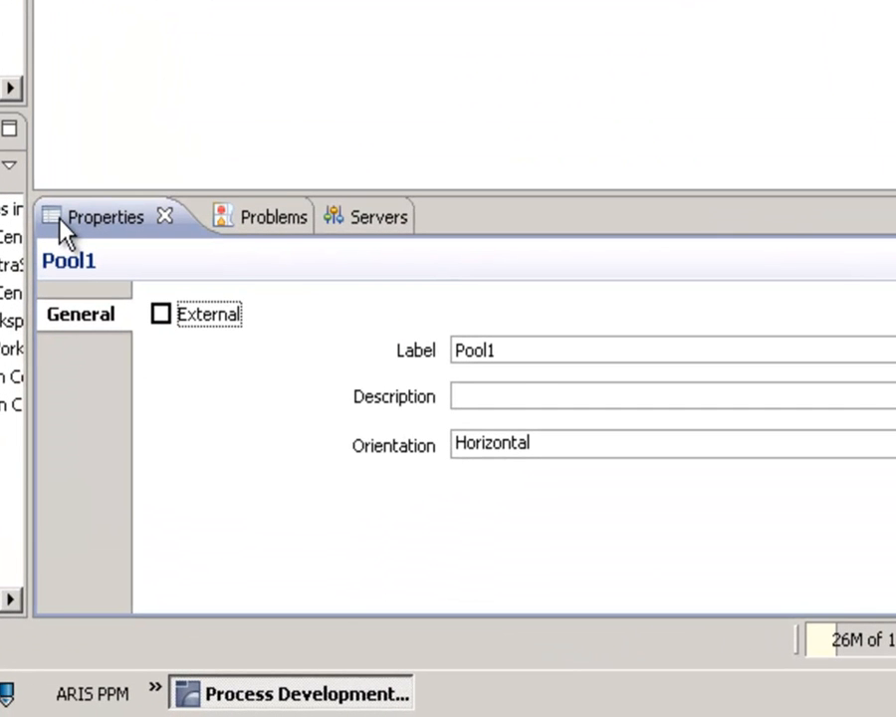
pyautogui.moveTo(524, 351); pyautogui.dragTo(405, 363)
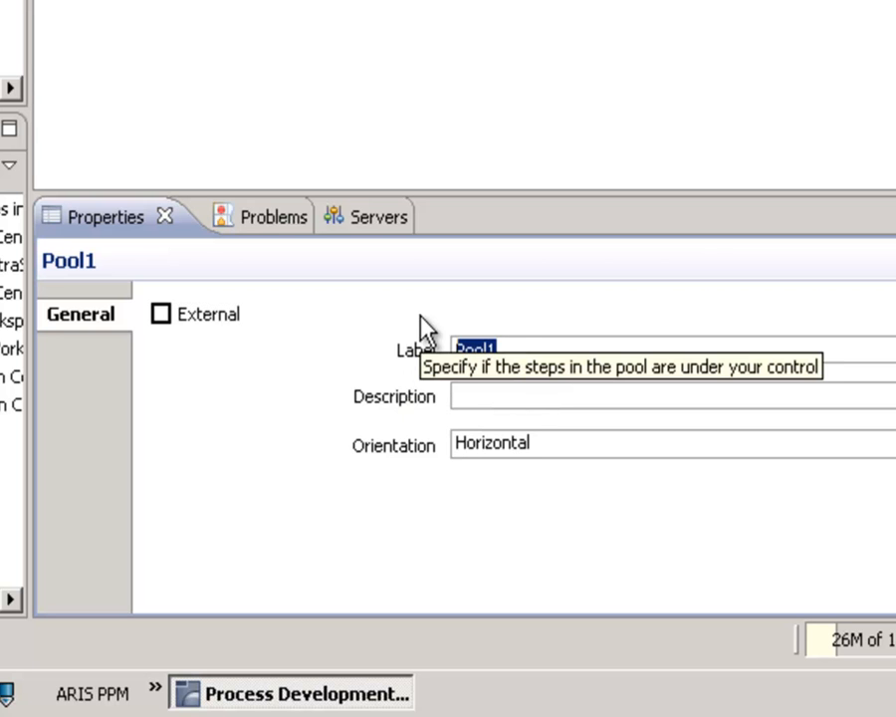
pyautogui.write('Pre-Hire Process')
pyautogui.press('Tab')
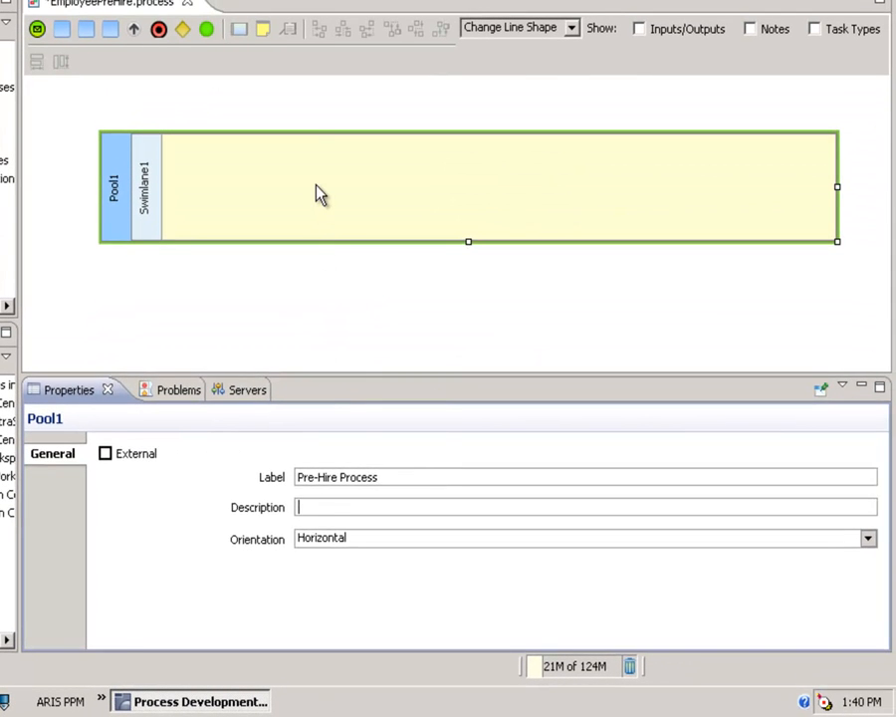
# Add a second swimlane below the existing one in the Pre-Hire Process pool
pyautogui.click(318, 195)
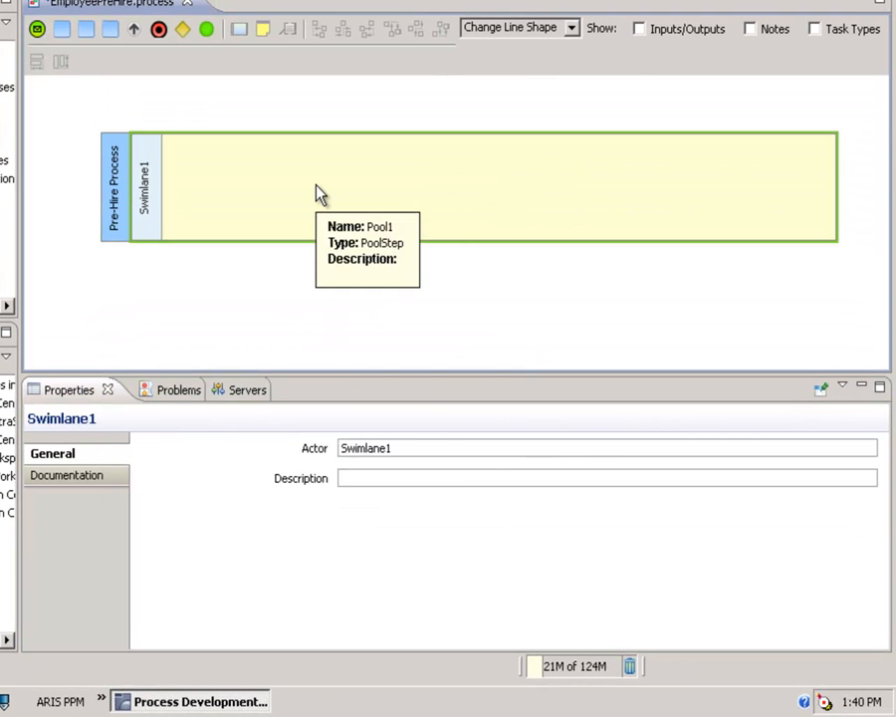
pyautogui.rightClick(318, 194)
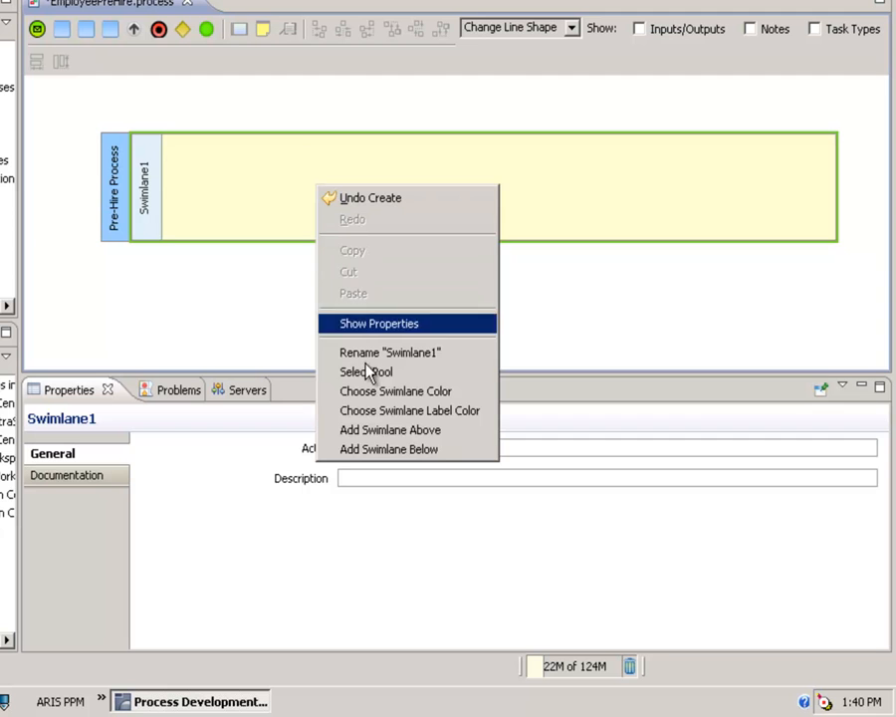
pyautogui.click(383, 454)
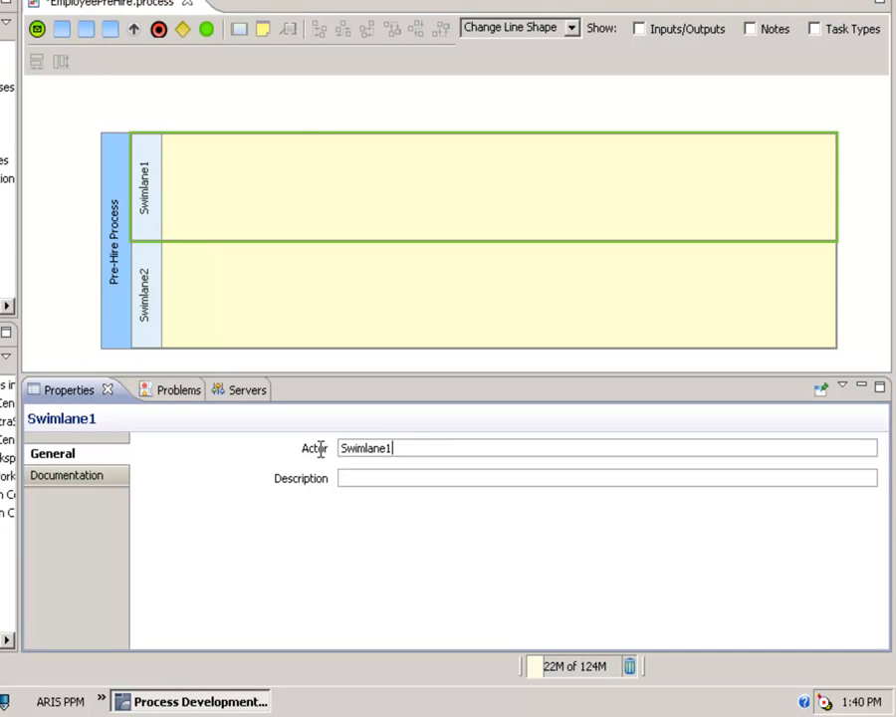
# Set the upper swimlane's actor to Recruiter and the lower swimlane's actor to HR System
pyautogui.moveTo(388, 448); pyautogui.dragTo(304, 452)
pyautogui.write('Recruiter')
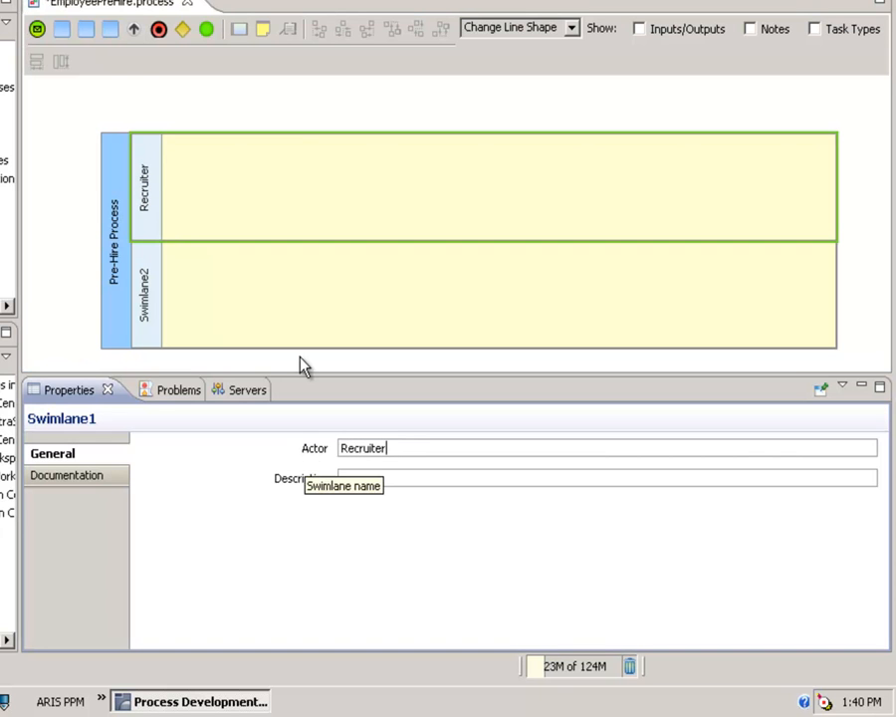
pyautogui.click(277, 288)
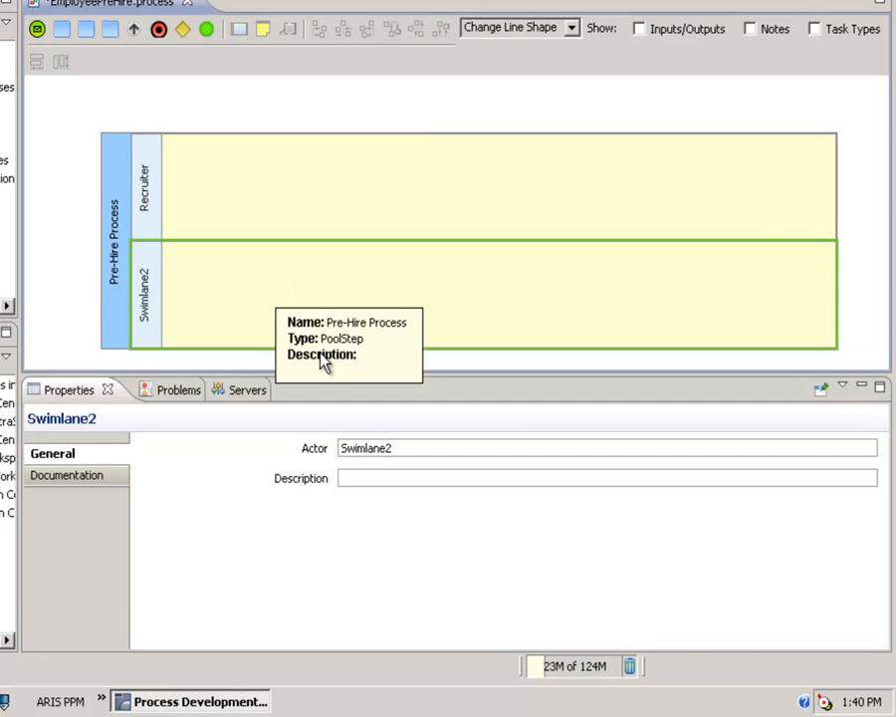
pyautogui.doubleClick(358, 449)
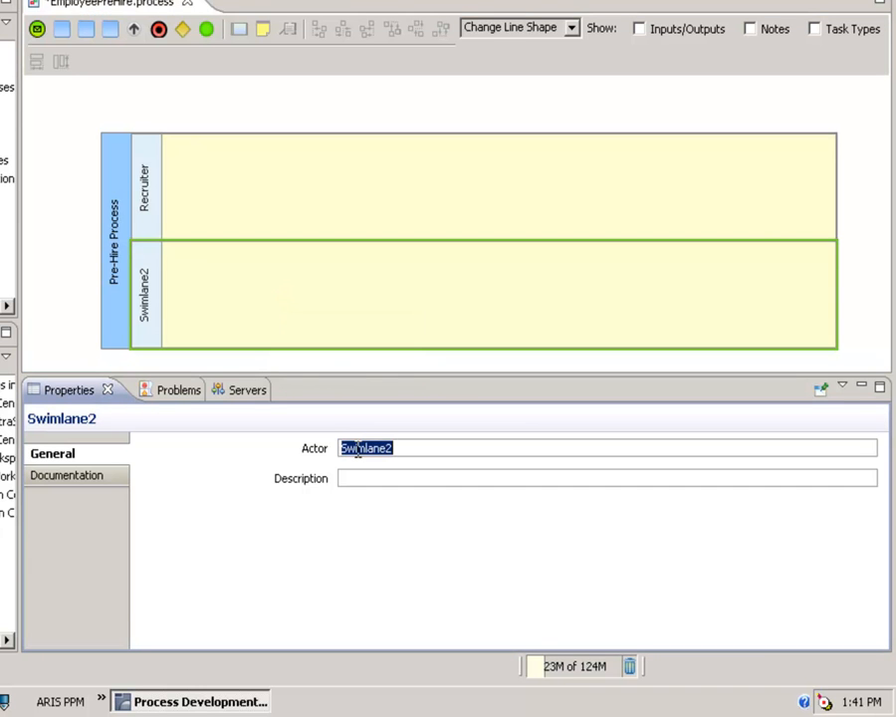
pyautogui.write('HR Syst')
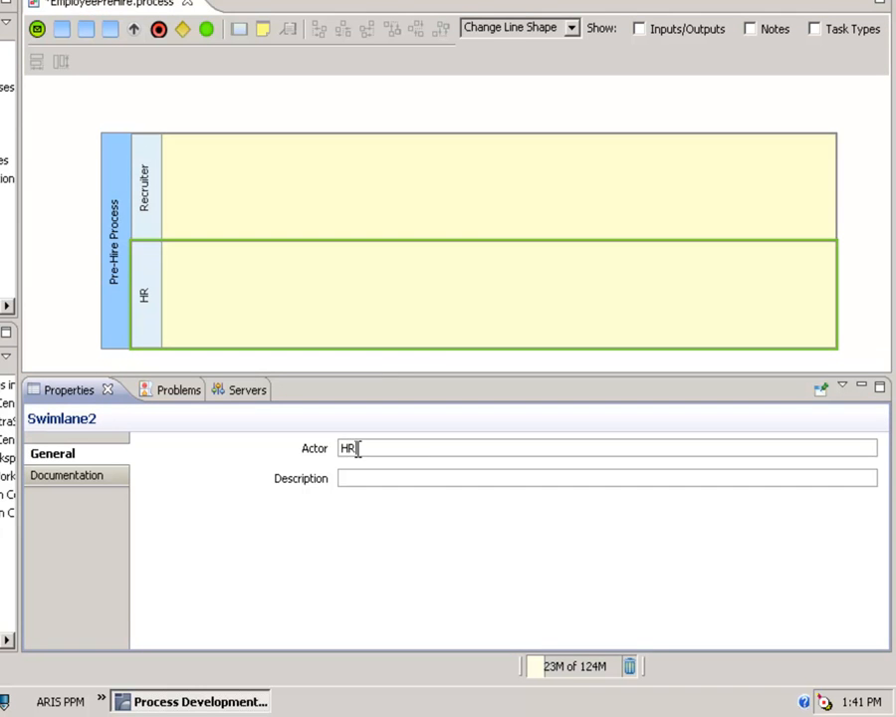
pyautogui.write('em')
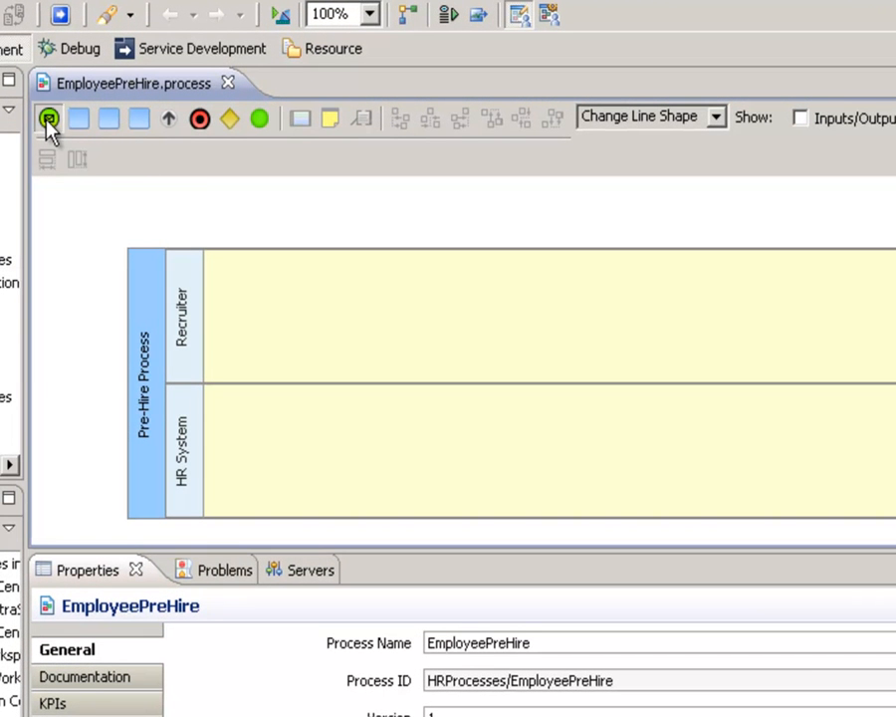
# Place a message event near the start of the Recruiter swimlane and label it Receive Application
pyautogui.click(45, 121)
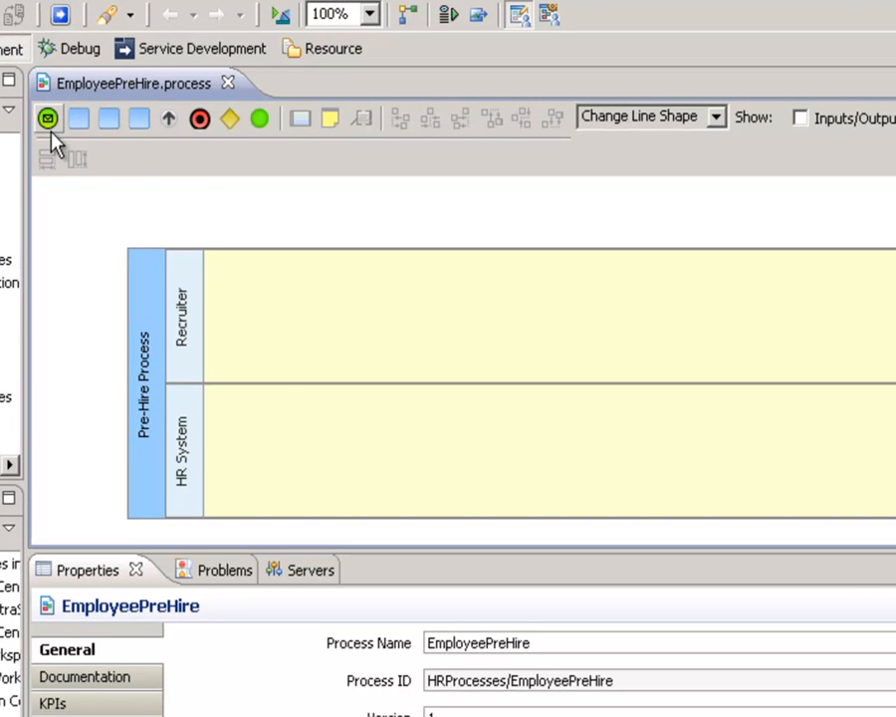
pyautogui.click(271, 314)
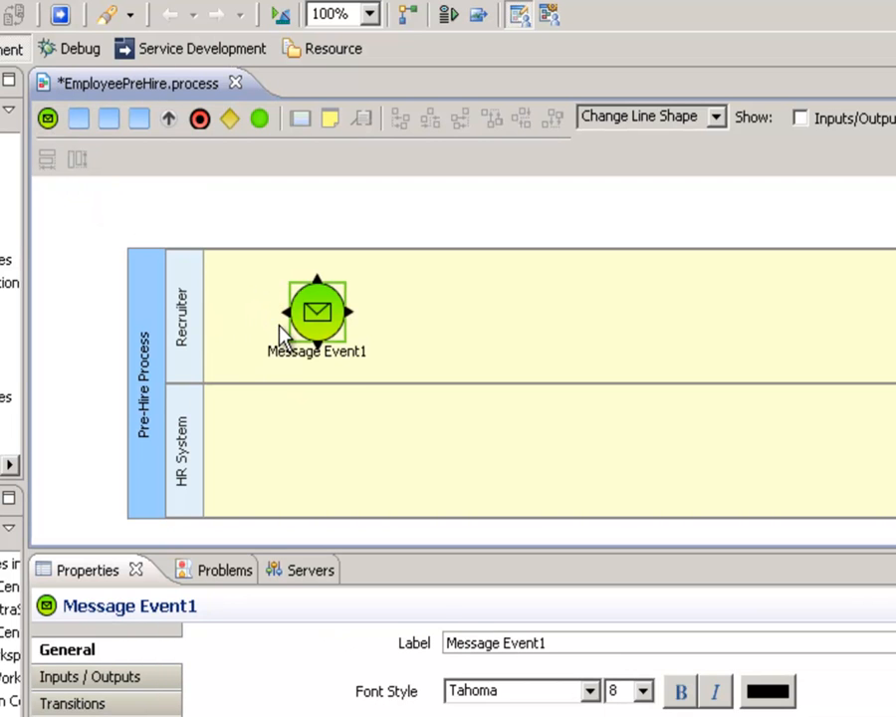
pyautogui.click(518, 637)
pyautogui.hotkey('ctrl', 'a')
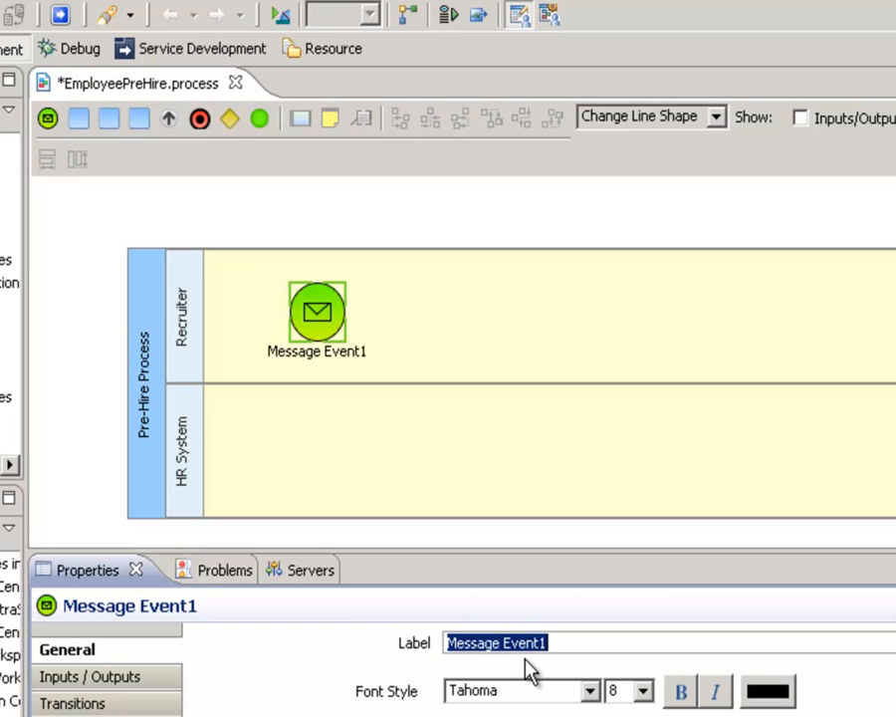
pyautogui.write('Receive Application')
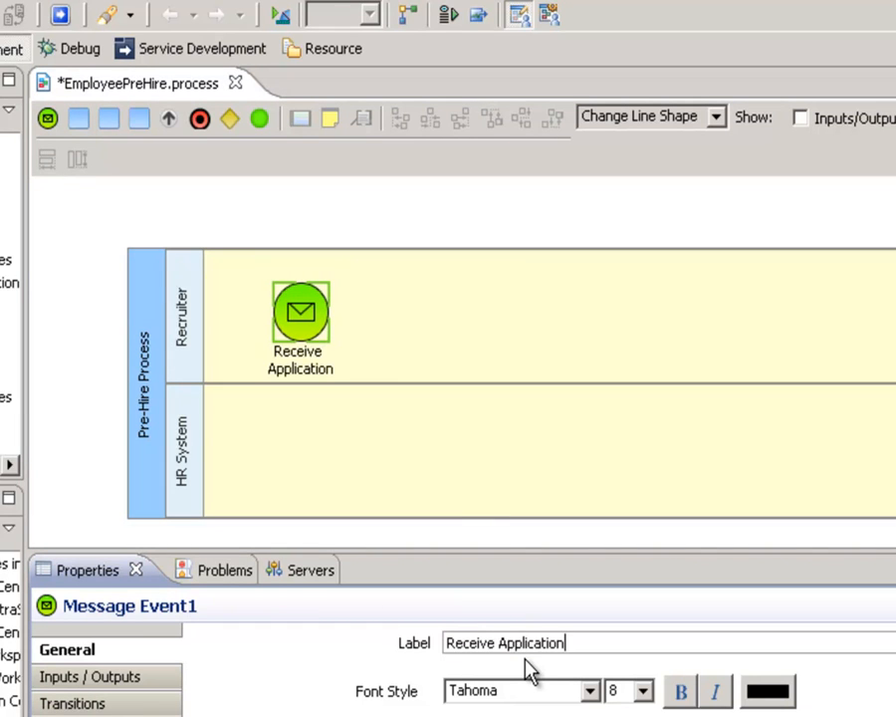
pyautogui.click(369, 235)
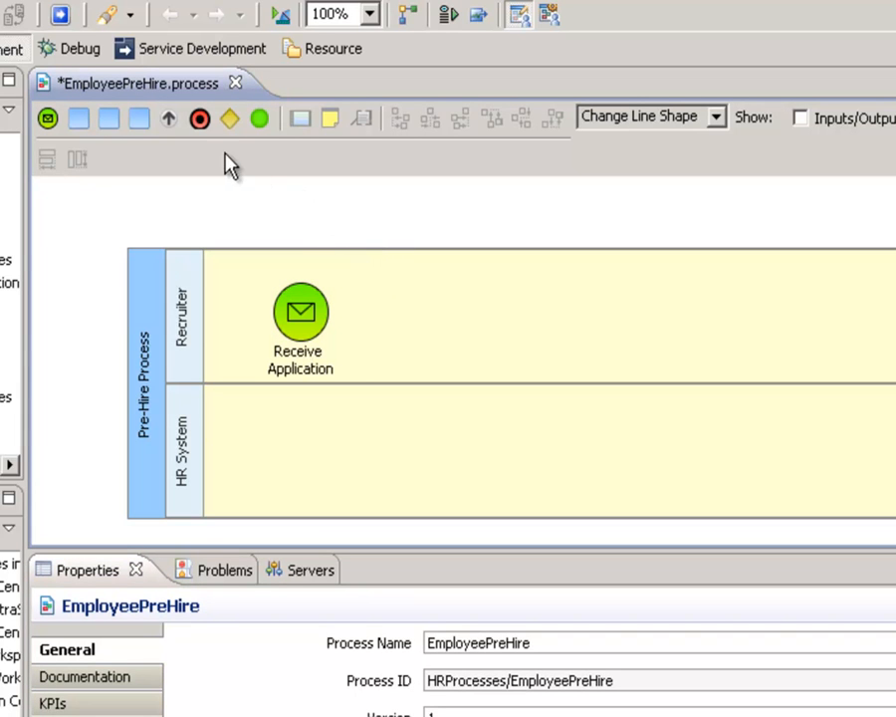
# Place a task in the HR System swimlane, below and to the right of Receive Application, and label it Validate Application
pyautogui.click(80, 125)
pyautogui.click(424, 434)
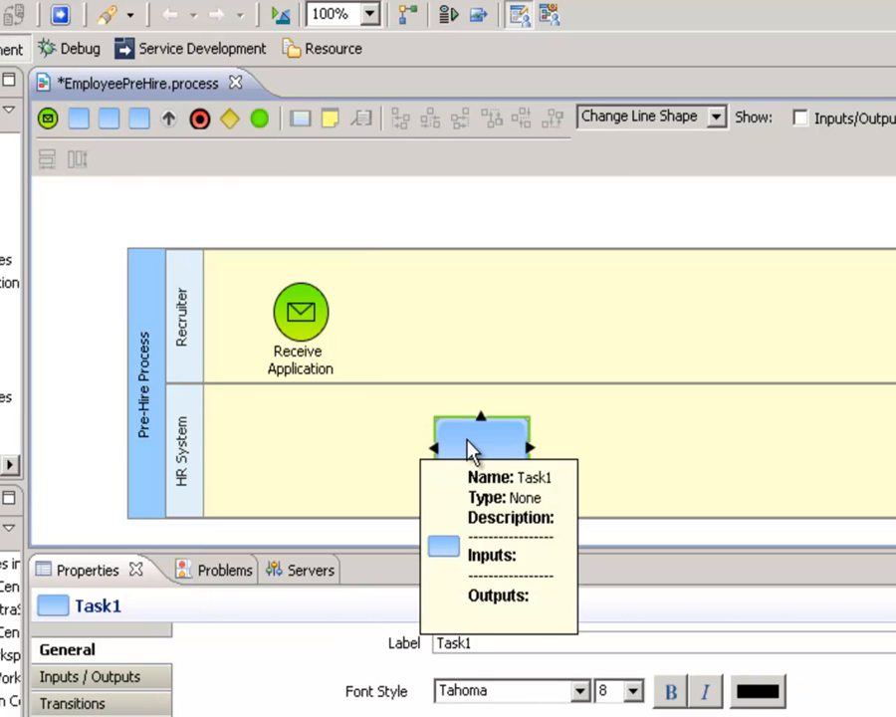
pyautogui.click(486, 643)
pyautogui.doubleClick(486, 642)
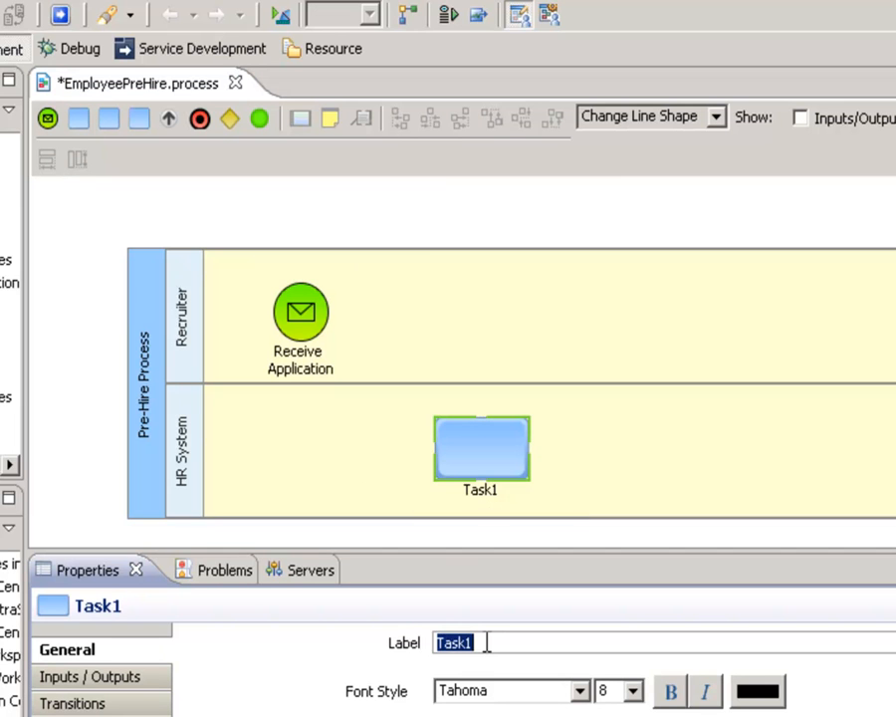
pyautogui.write('Vali')
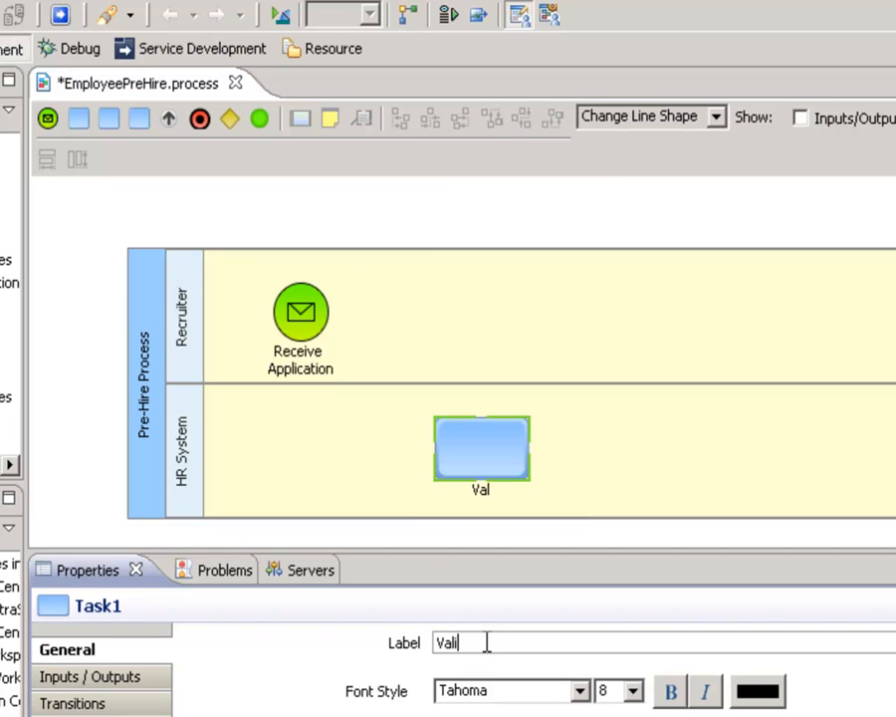
pyautogui.write('date Application')
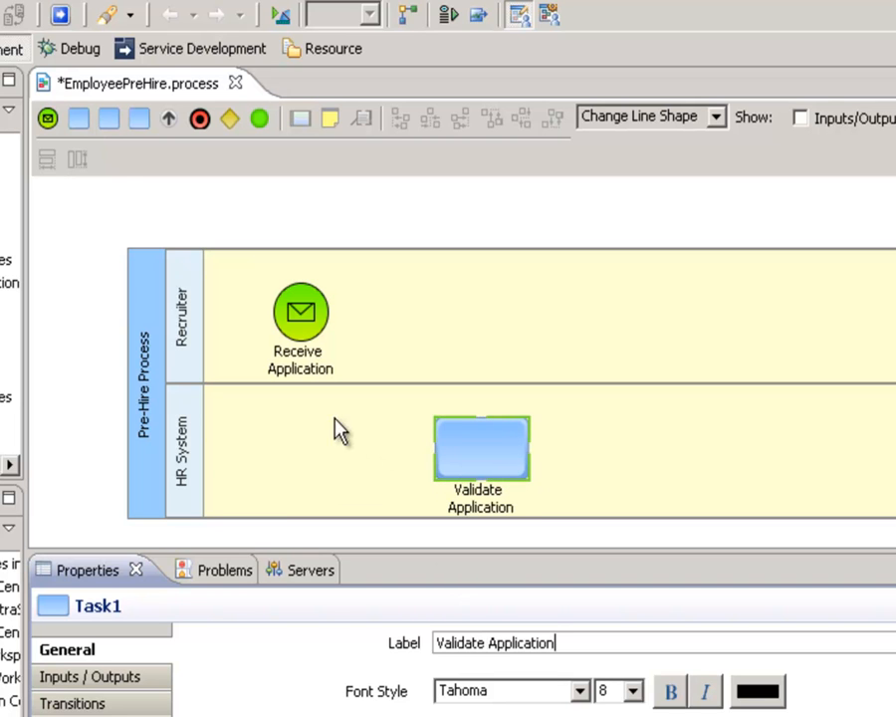
# Place a second task in the HR System swimlane, well to the right of Validate Application, and label it Send Email to Applicant
pyautogui.click(79, 118)
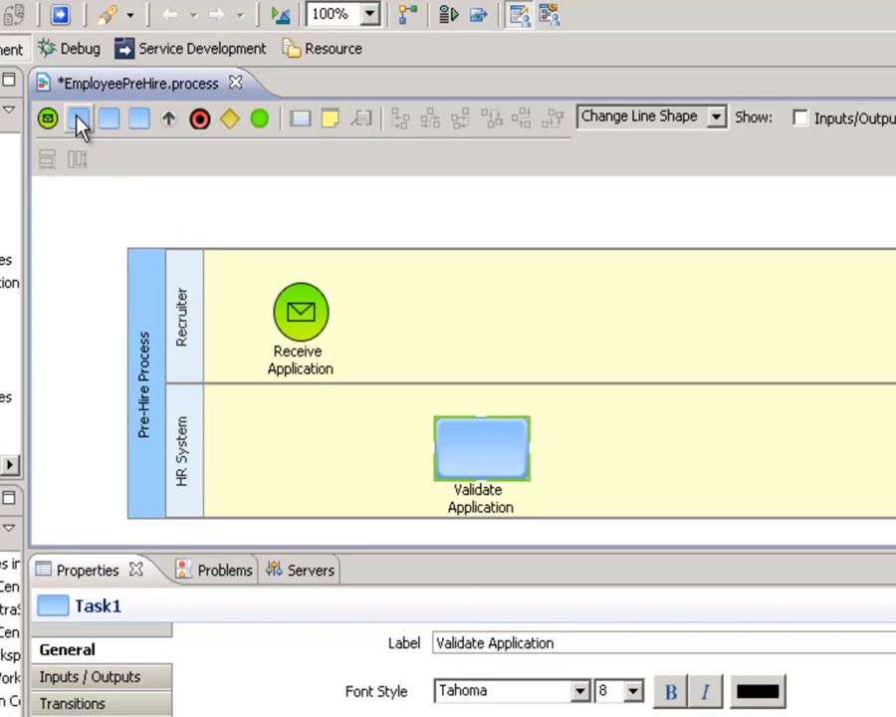
pyautogui.click(763, 427)
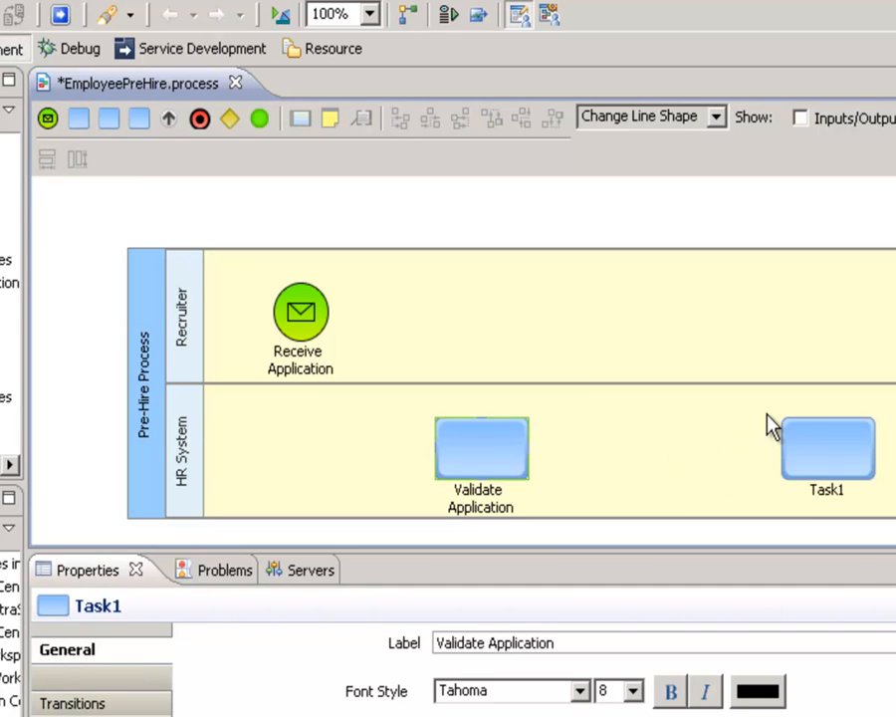
pyautogui.doubleClick(505, 637)
pyautogui.write('Send Em')
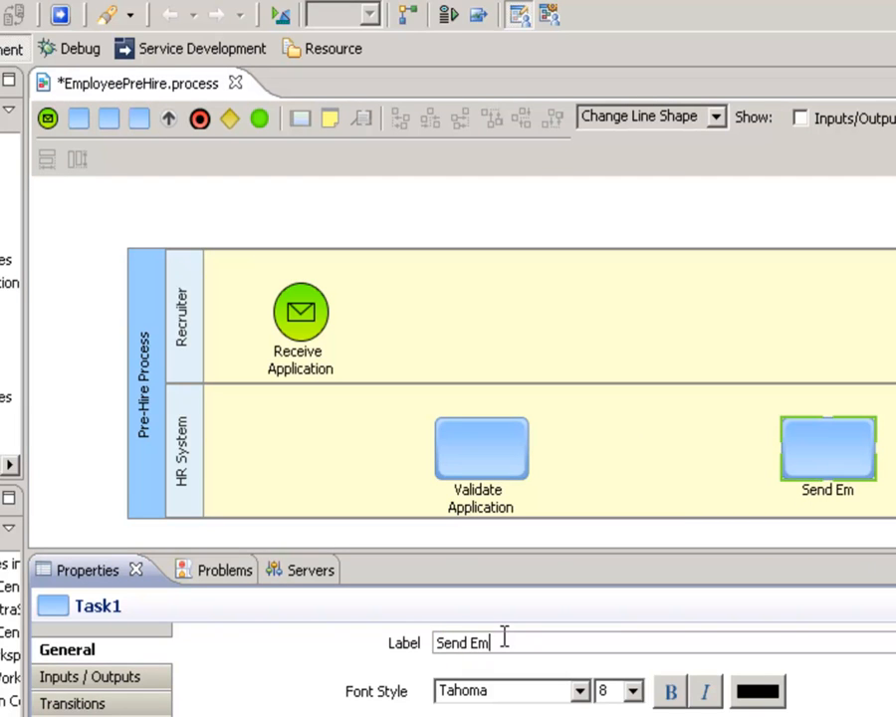
pyautogui.write('ail to Applicat')
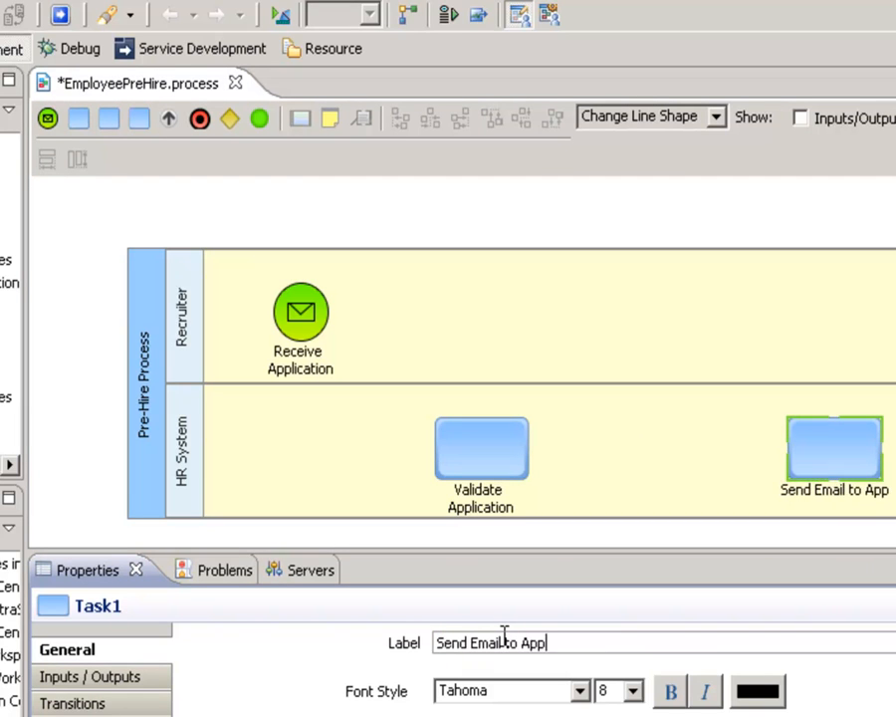
pyautogui.write('nt')
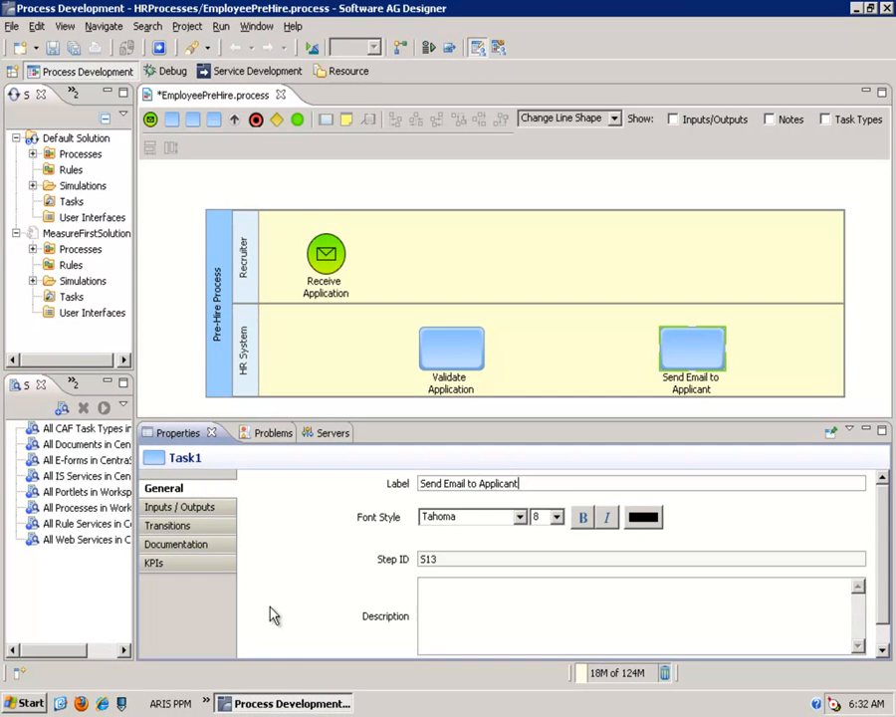
# Give the Validate Application task the green system image of a document with a checkmark
pyautogui.click(466, 362)
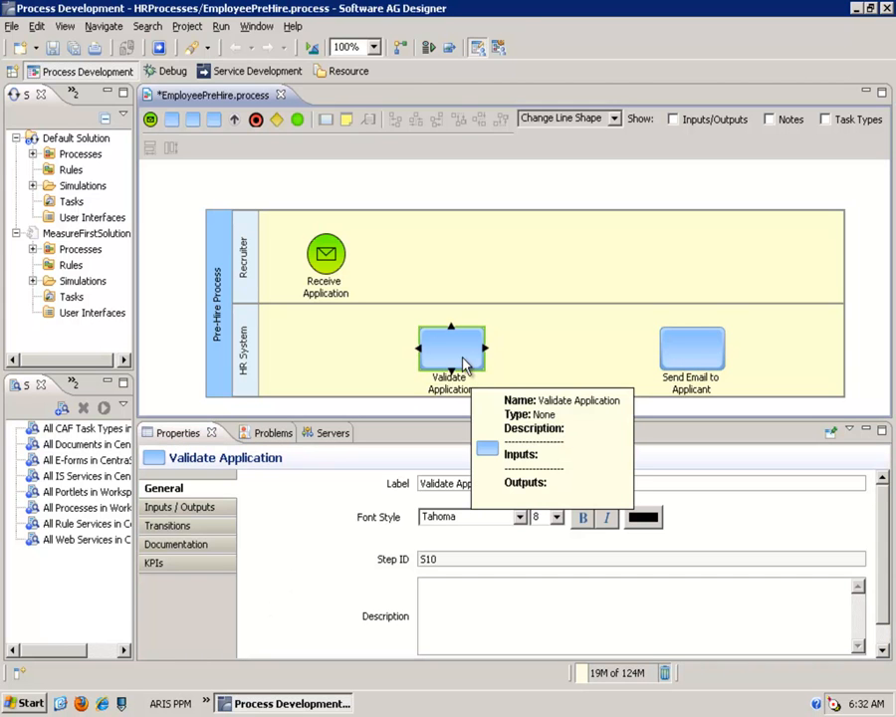
pyautogui.rightClick(464, 364)
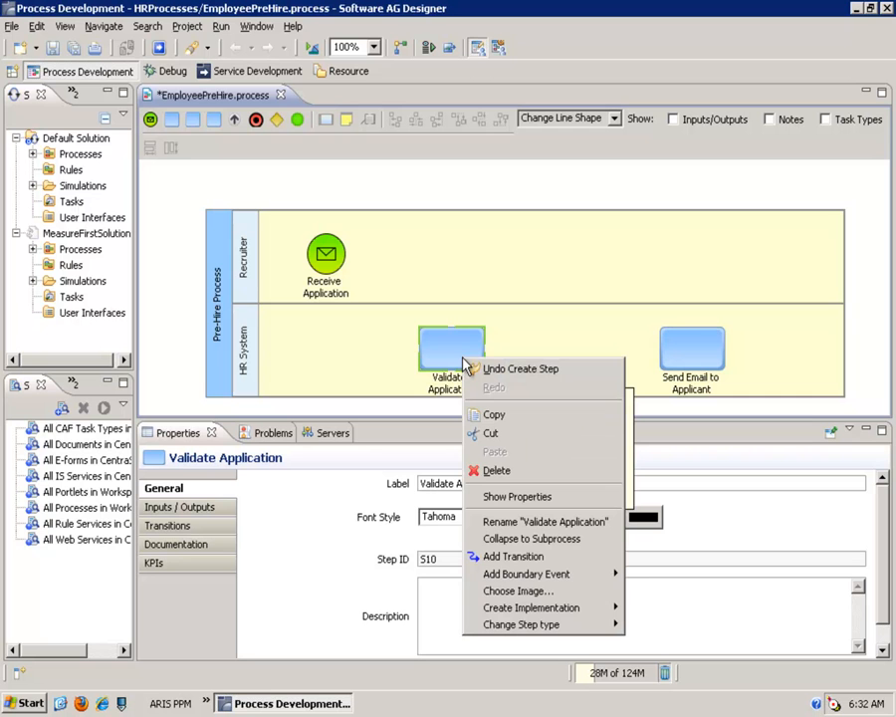
pyautogui.click(523, 592)
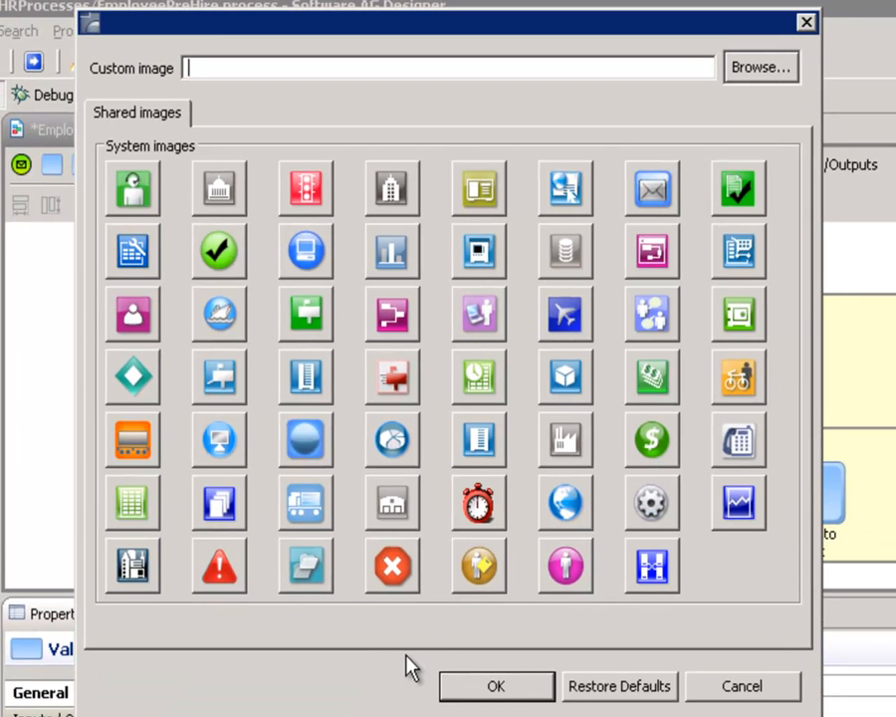
pyautogui.click(740, 189)
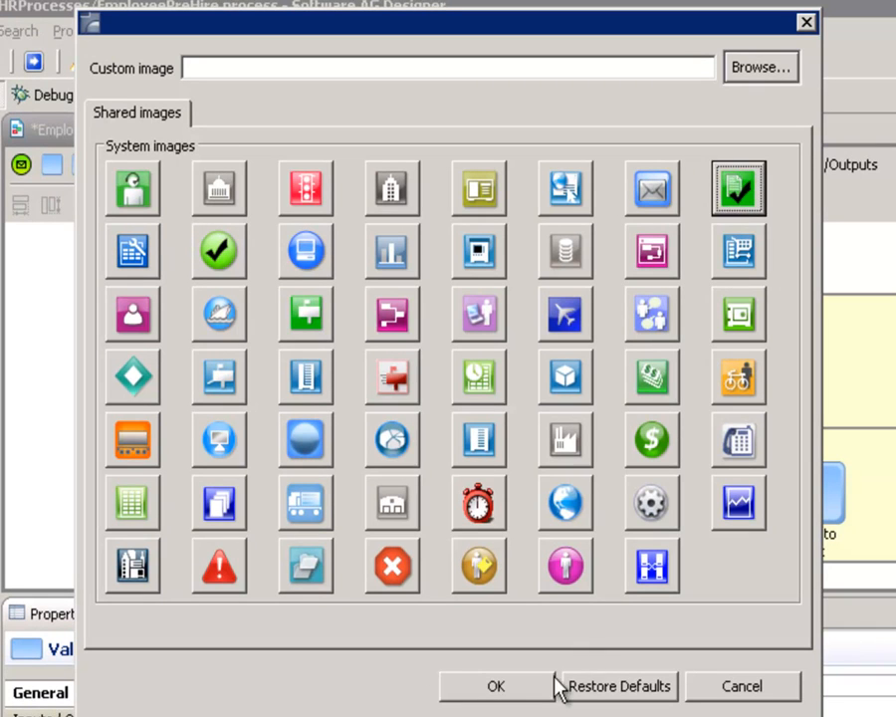
pyautogui.click(546, 686)
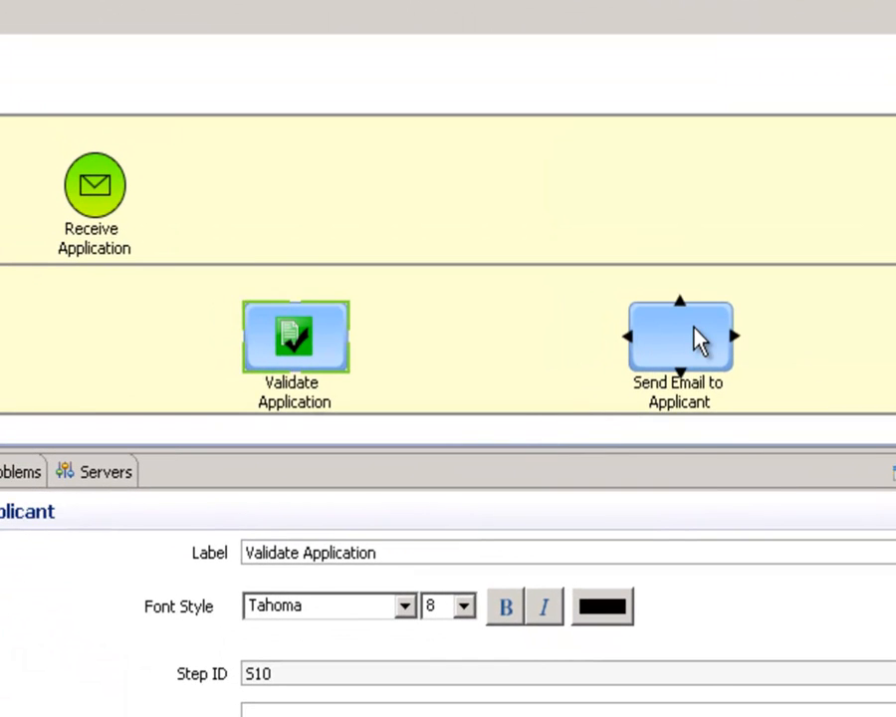
# Give the Send Email to Applicant task the blue envelope system image
pyautogui.rightClick(694, 335)
pyautogui.click(762, 702)
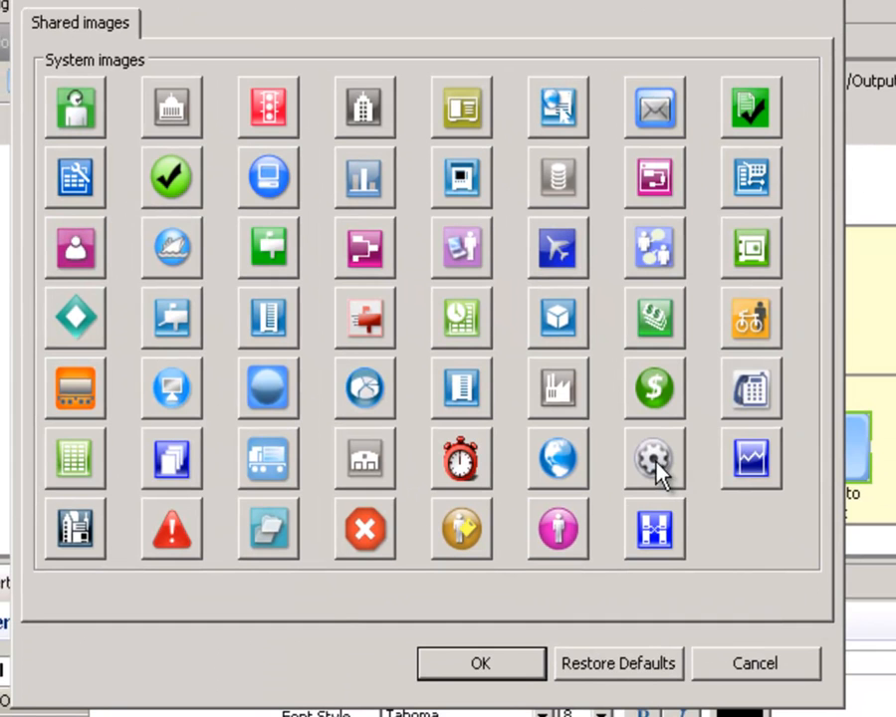
pyautogui.click(657, 112)
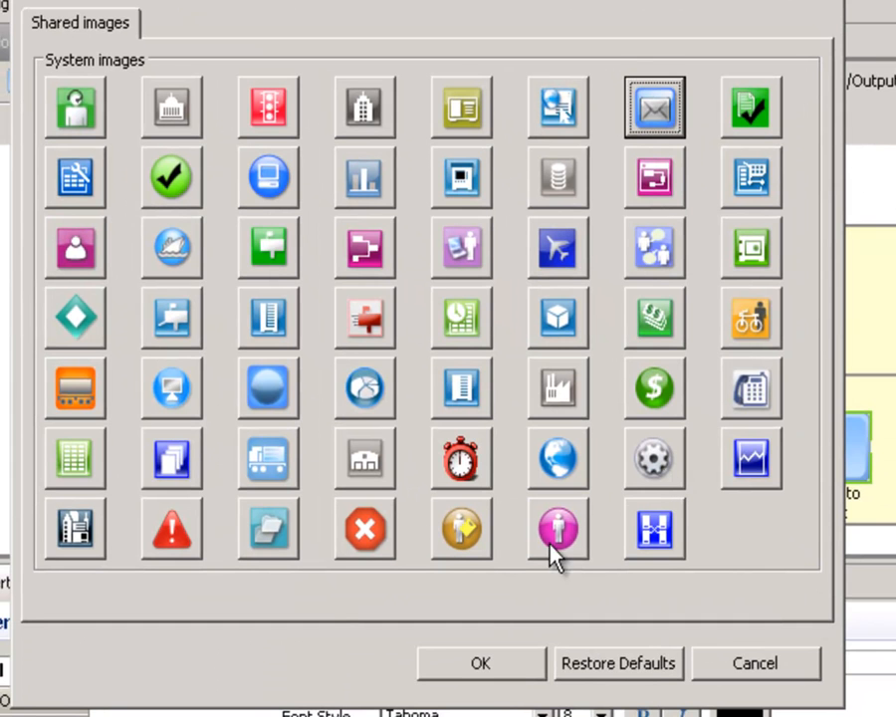
pyautogui.click(532, 655)
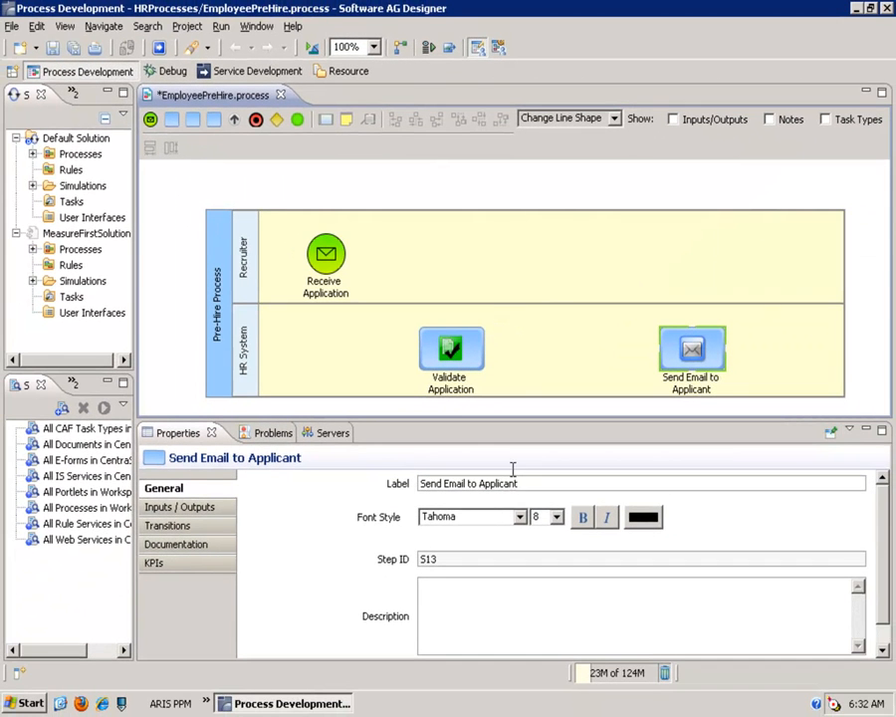
# Connect Receive Application to Validate Application, and Validate Application to Send Email to Applicant, with transitions
pyautogui.moveTo(329, 286)
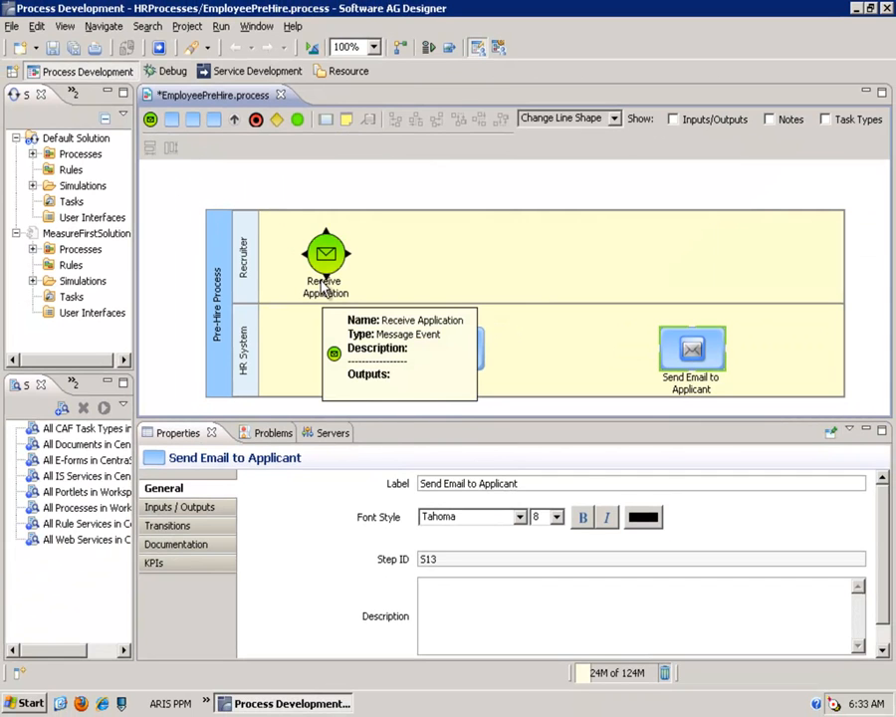
pyautogui.moveTo(327, 277); pyautogui.dragTo(329, 358)
pyautogui.moveTo(414, 344); pyautogui.dragTo(667, 355)
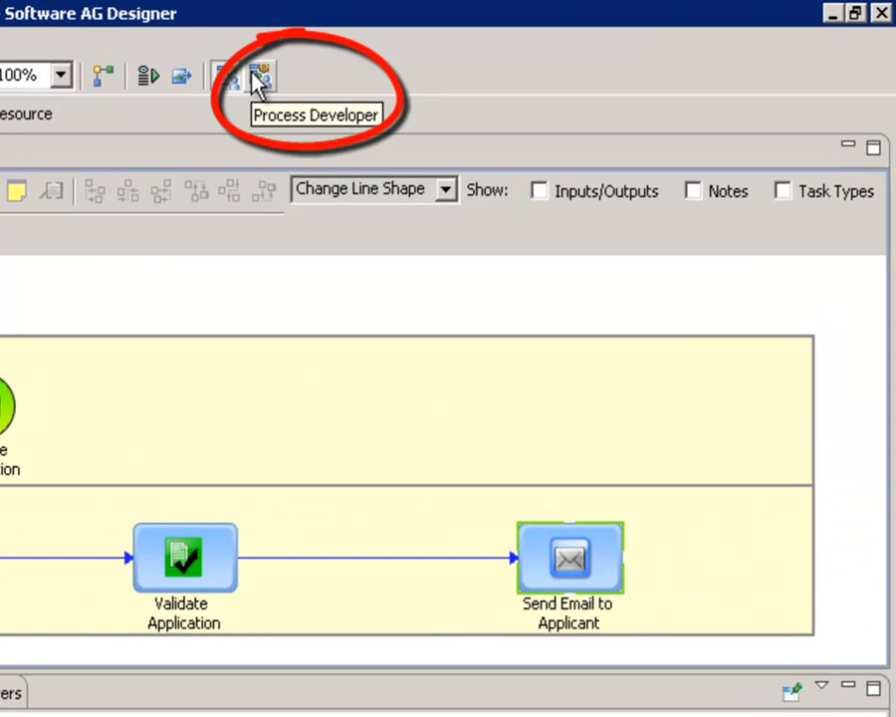
# Switch to Process Developer mode and show the implementation properties of the Receive Application event
pyautogui.click(258, 80)
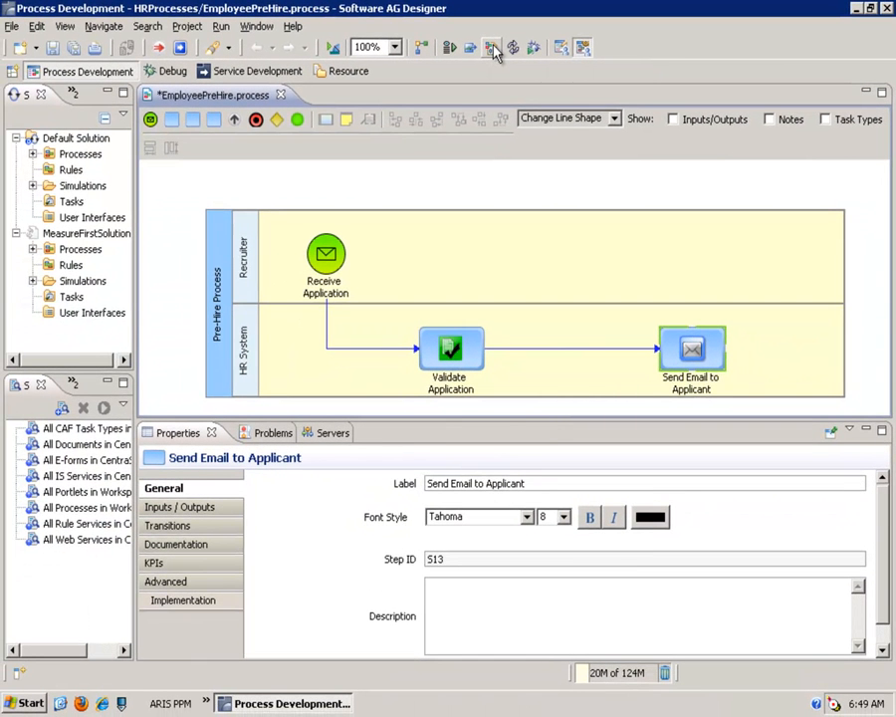
pyautogui.click(335, 256)
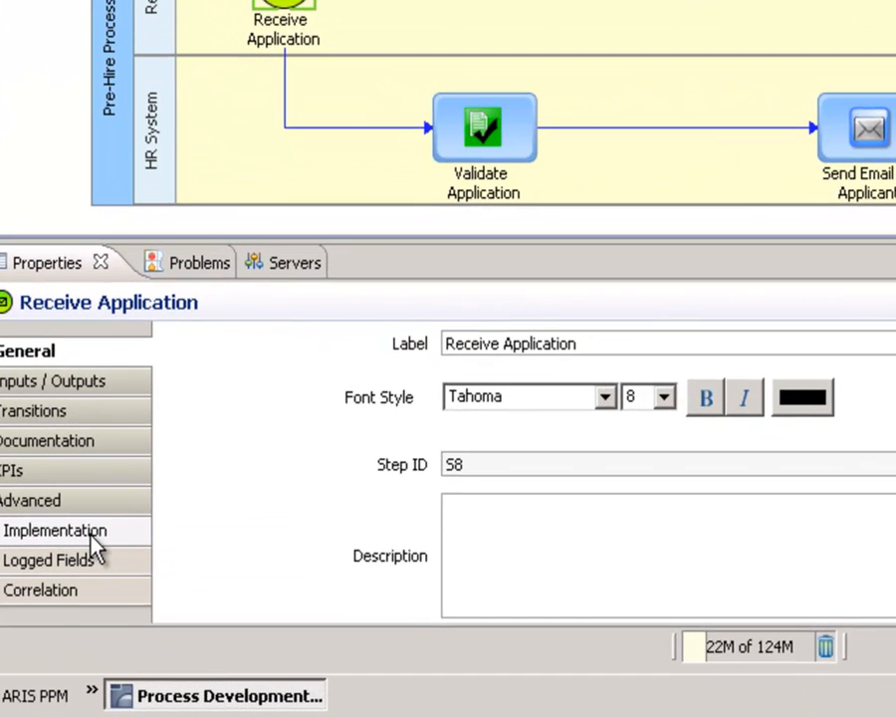
pyautogui.click(93, 540)
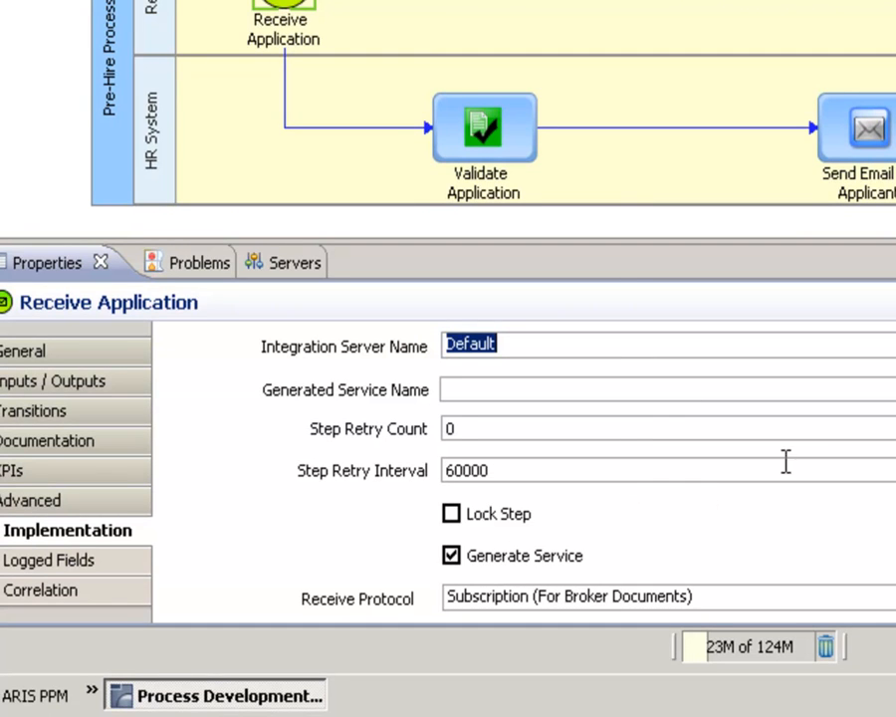
# Connect to the Default Integration Server and set the event's receive document to newhiredoc from the ProcessDemo package's Docs folder
pyautogui.moveTo(886, 450); pyautogui.dragTo(878, 527)
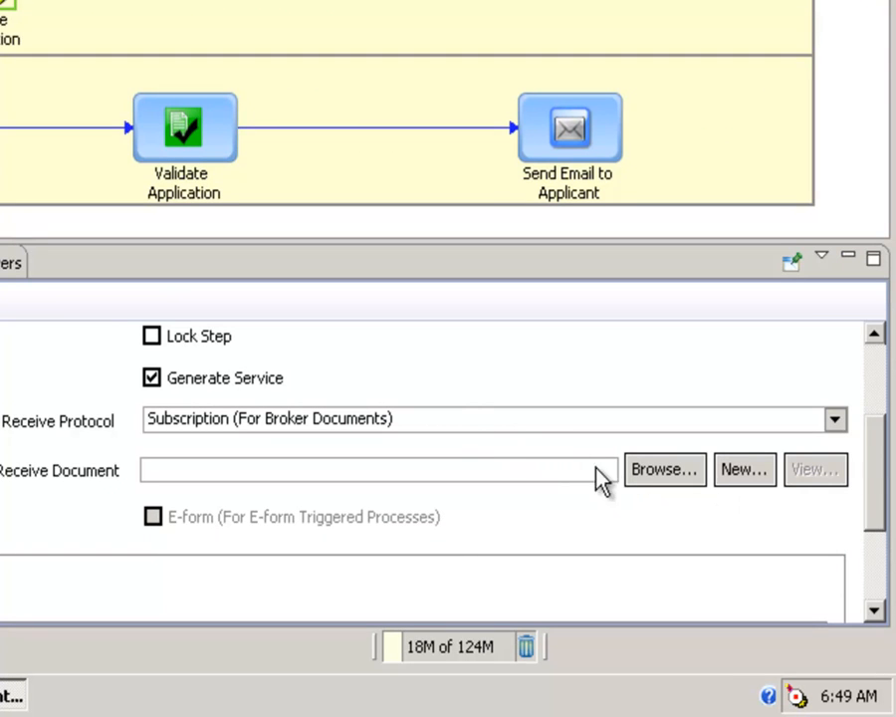
pyautogui.click(653, 479)
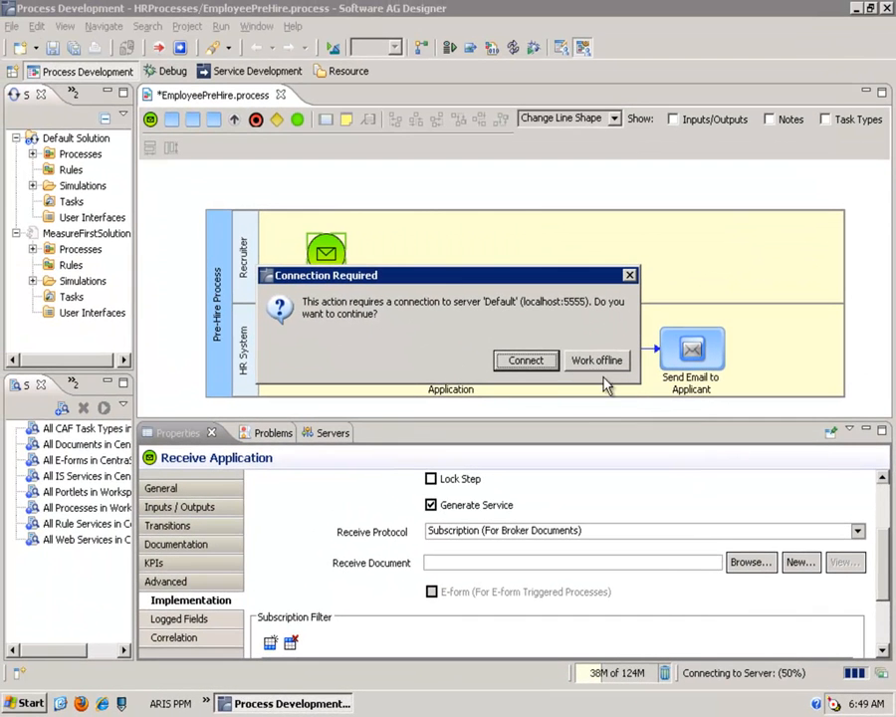
pyautogui.click(539, 363)
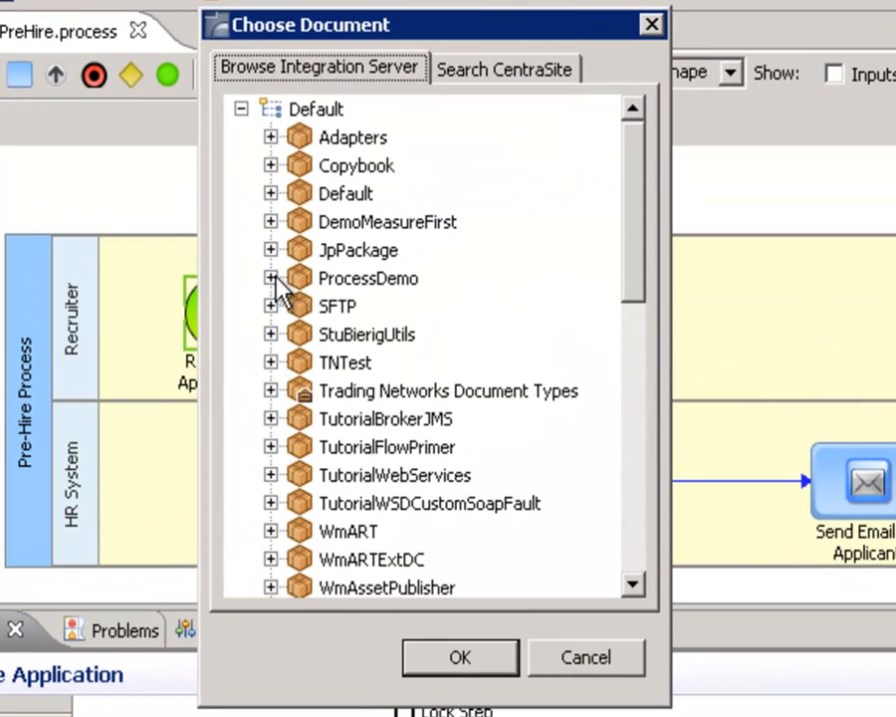
pyautogui.click(271, 278)
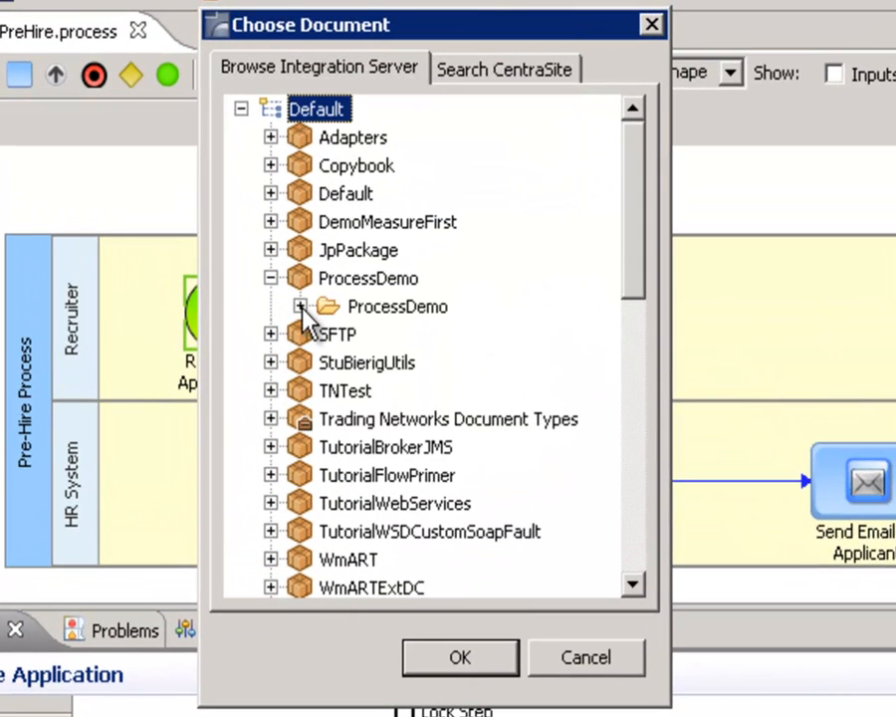
pyautogui.click(300, 307)
pyautogui.click(331, 363)
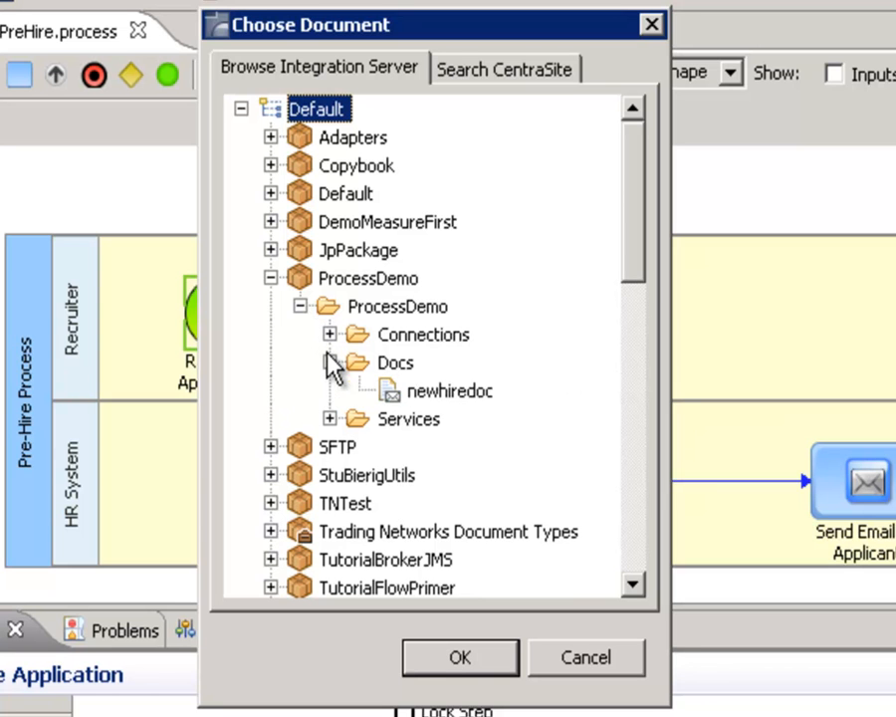
pyautogui.click(432, 392)
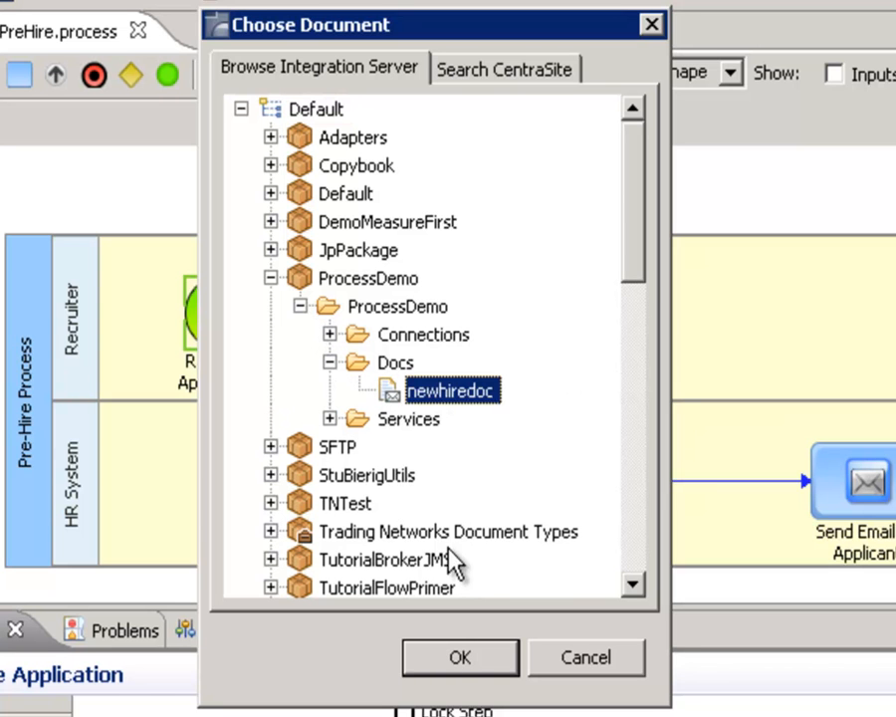
pyautogui.click(456, 657)
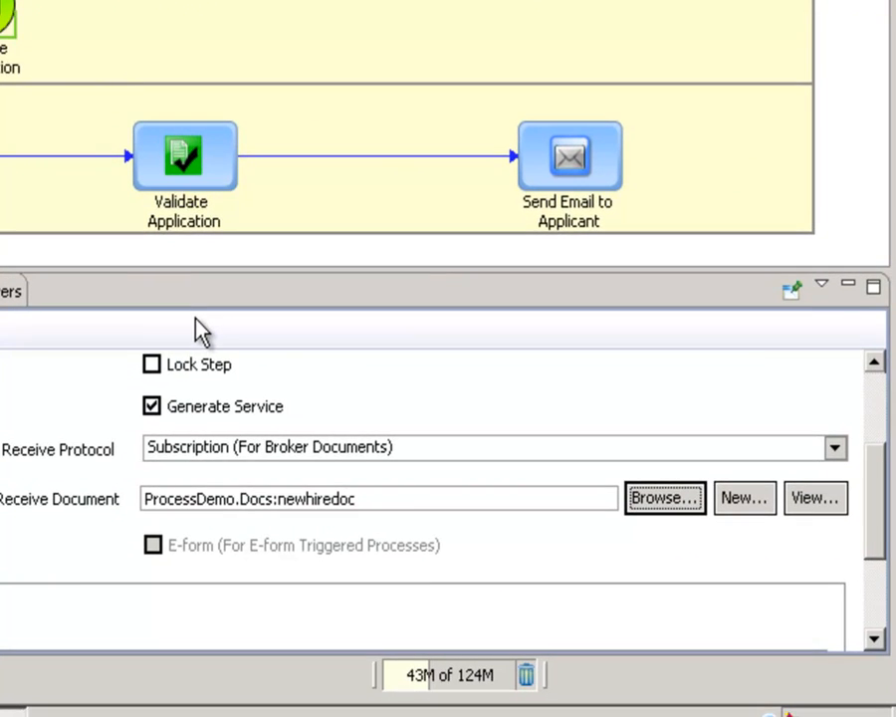
# Change the step type of the Validate Application task to Service
pyautogui.click(187, 157)
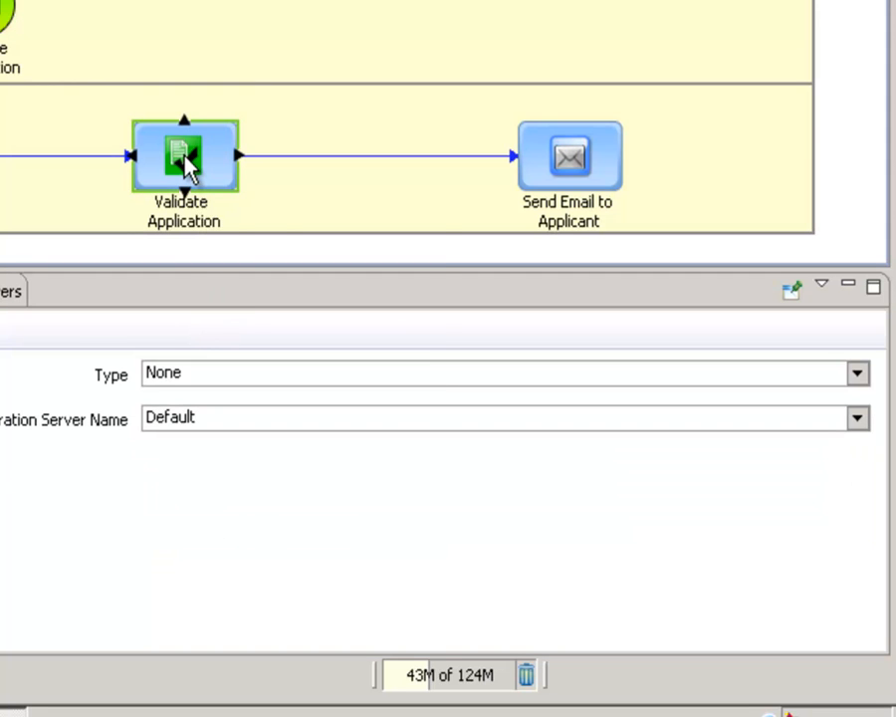
pyautogui.moveTo(186, 161)
pyautogui.rightClick(186, 159)
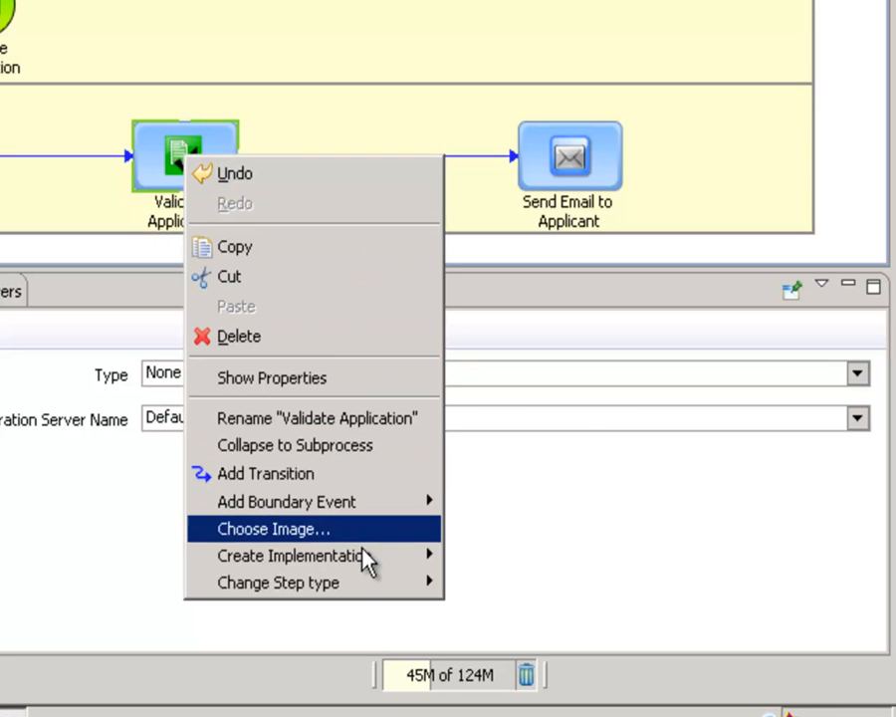
pyautogui.moveTo(367, 586)
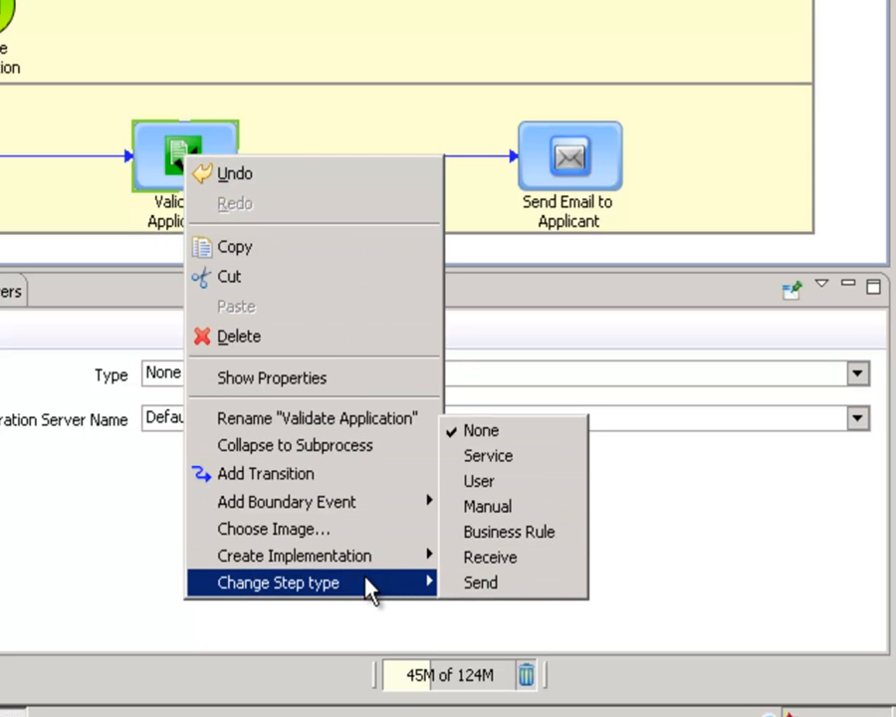
pyautogui.click(481, 460)
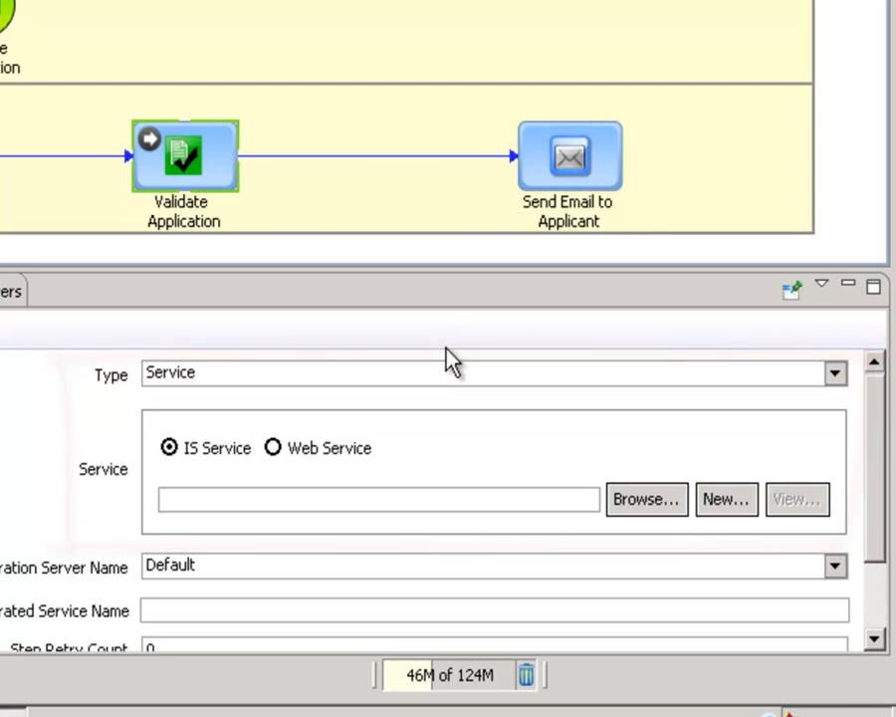
# Assign the IS service ValidateNewHireDoc from the ProcessDemo package's Services folder to the Validate Application task
pyautogui.click(630, 503)
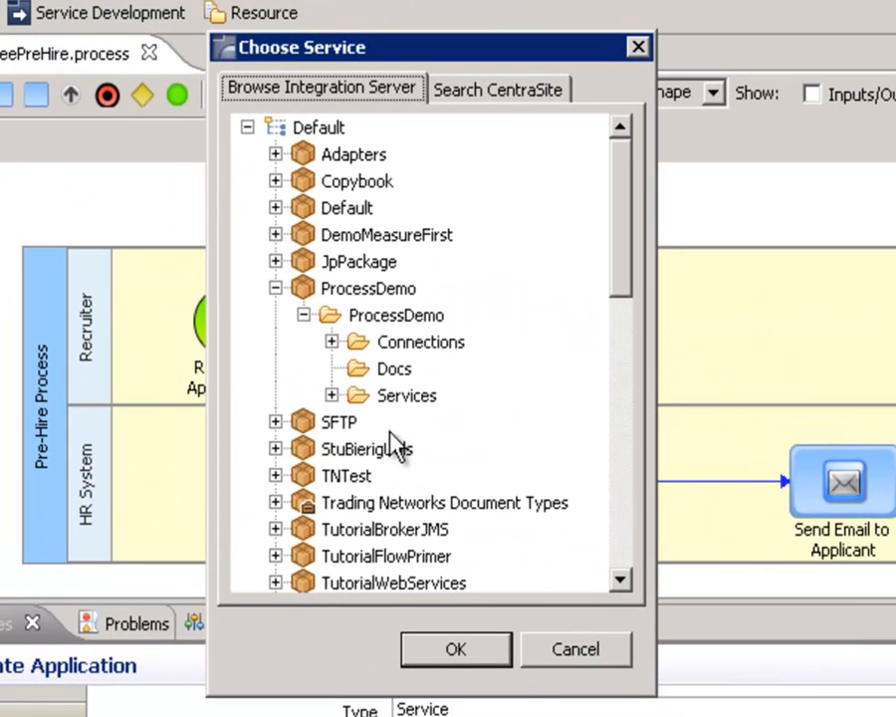
pyautogui.click(332, 395)
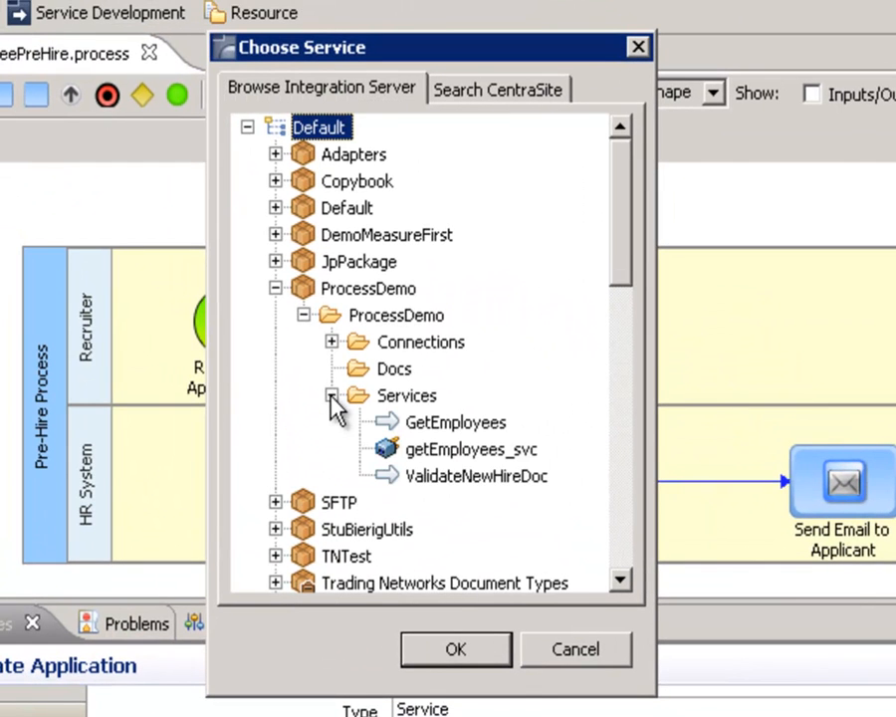
pyautogui.click(437, 482)
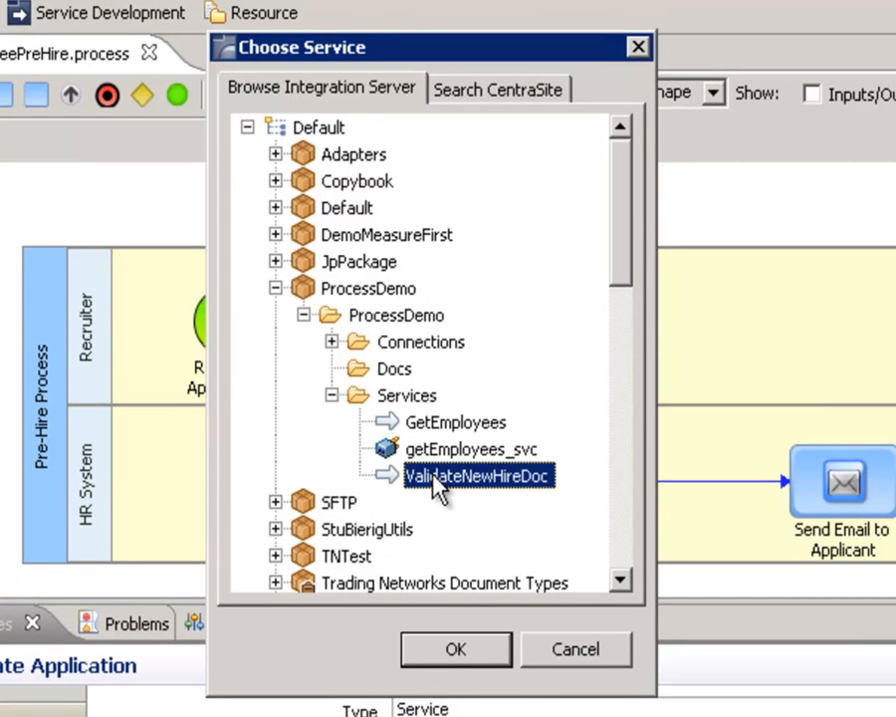
pyautogui.click(453, 644)
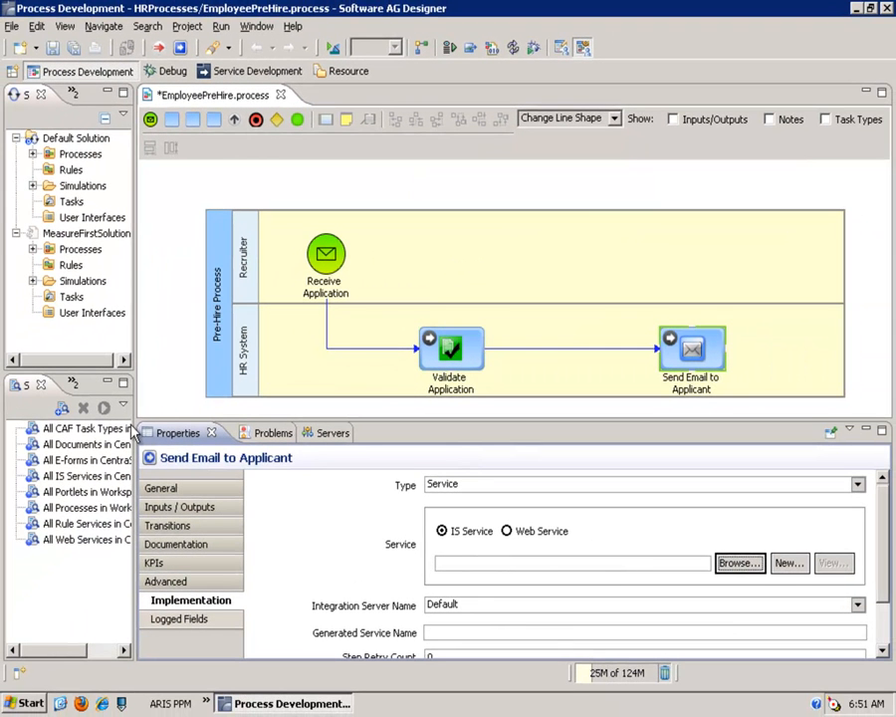
# Add the smtp service from the WmPublic package's pub/client folder on the Default server as a new step in the HR System lane
pyautogui.click(73, 385)
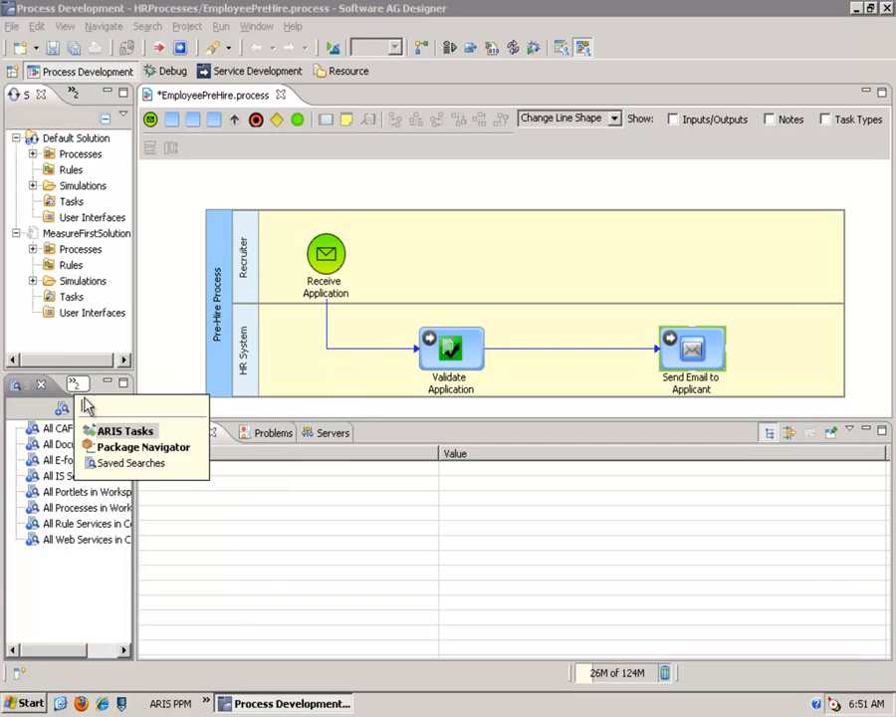
pyautogui.click(104, 445)
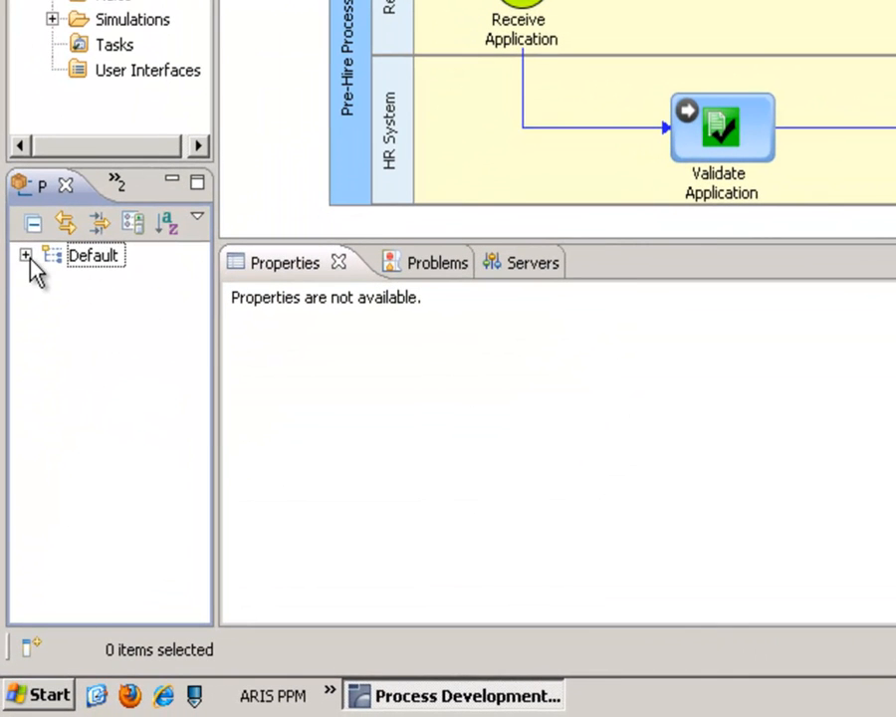
pyautogui.click(25, 255)
pyautogui.moveTo(202, 346); pyautogui.dragTo(206, 529)
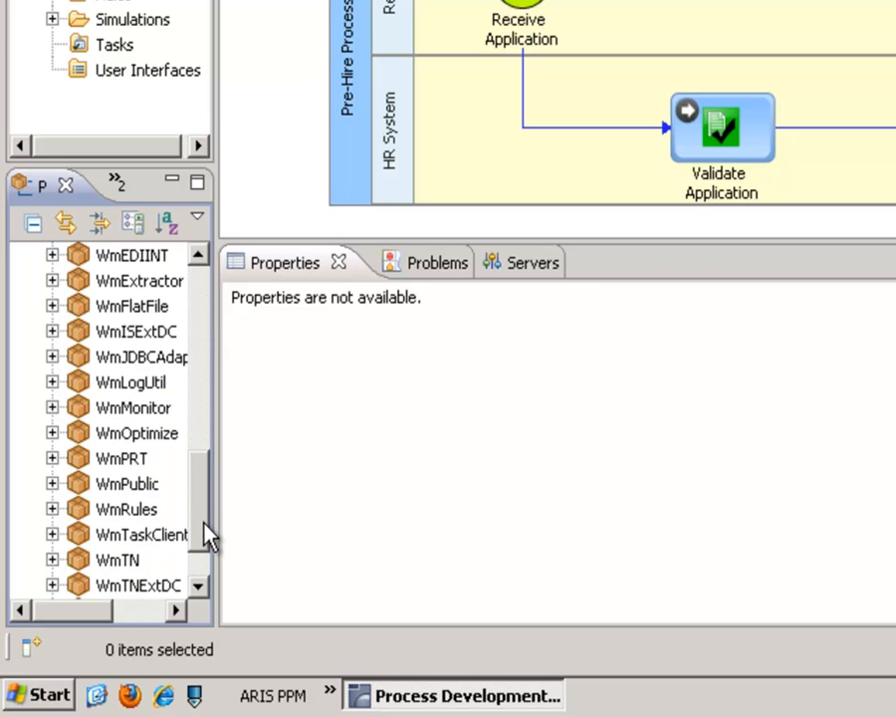
pyautogui.click(53, 485)
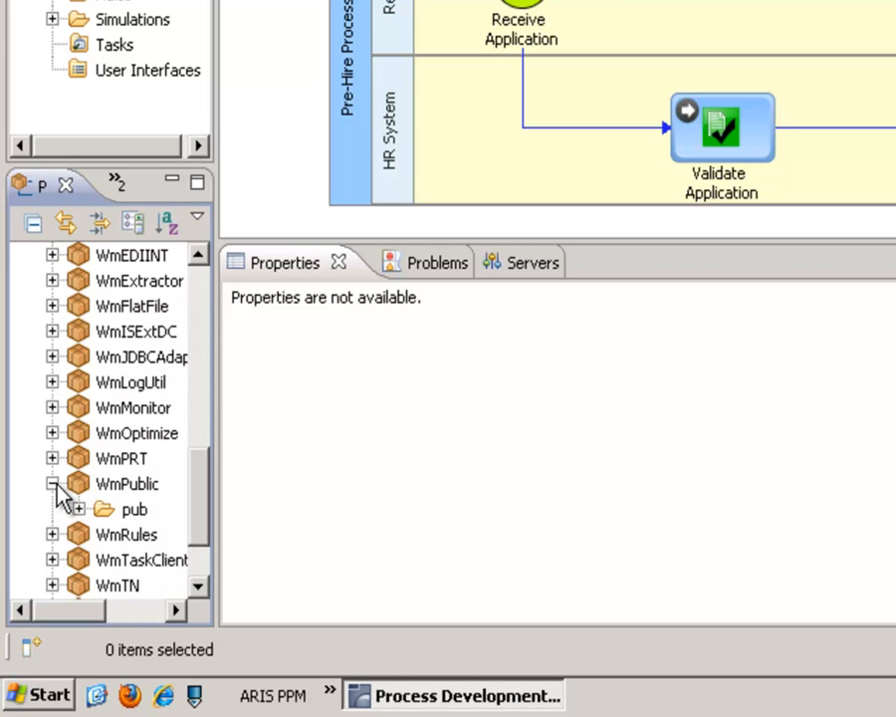
pyautogui.click(78, 509)
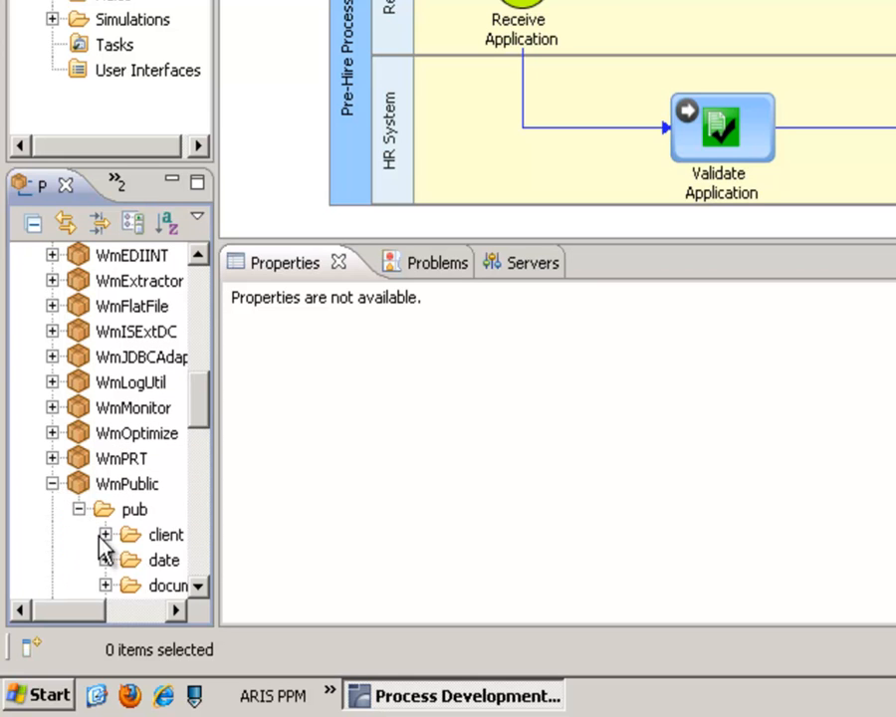
pyautogui.click(104, 535)
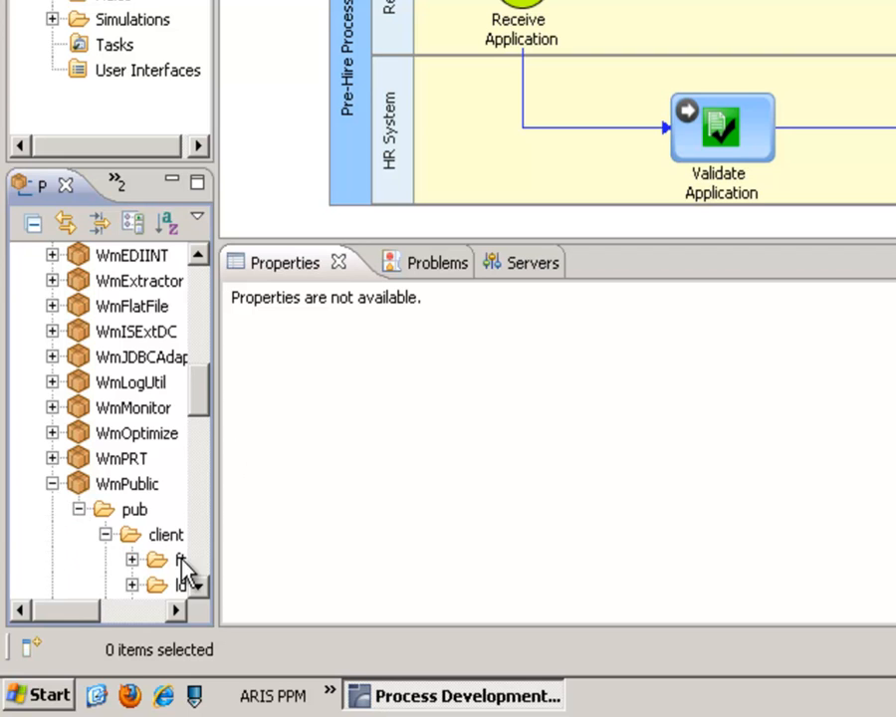
pyautogui.click(162, 615)
pyautogui.moveTo(159, 615); pyautogui.dragTo(120, 617)
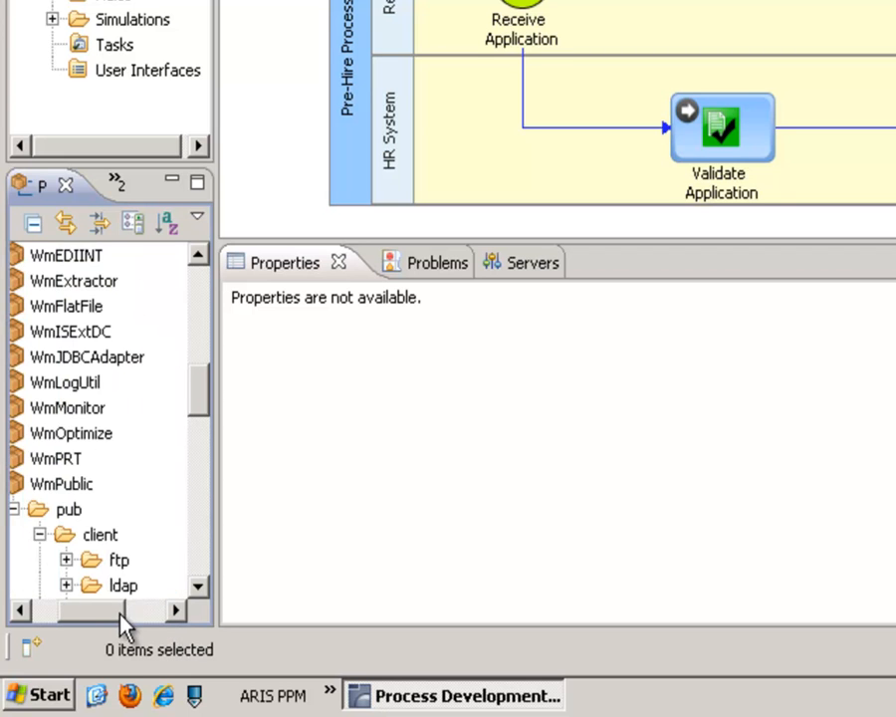
pyautogui.moveTo(200, 389); pyautogui.dragTo(204, 420)
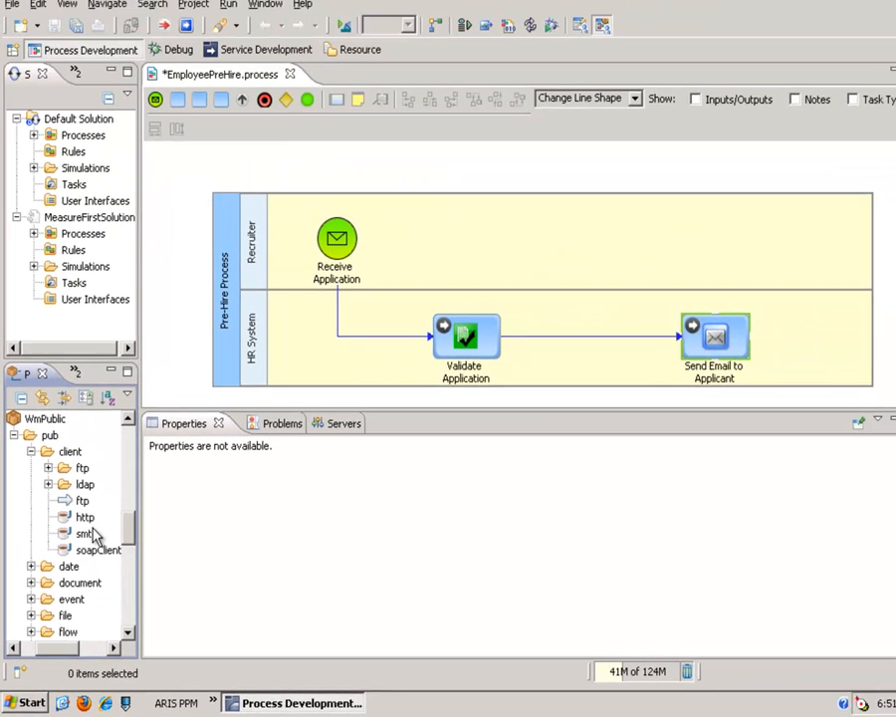
pyautogui.moveTo(88, 534); pyautogui.dragTo(807, 346)
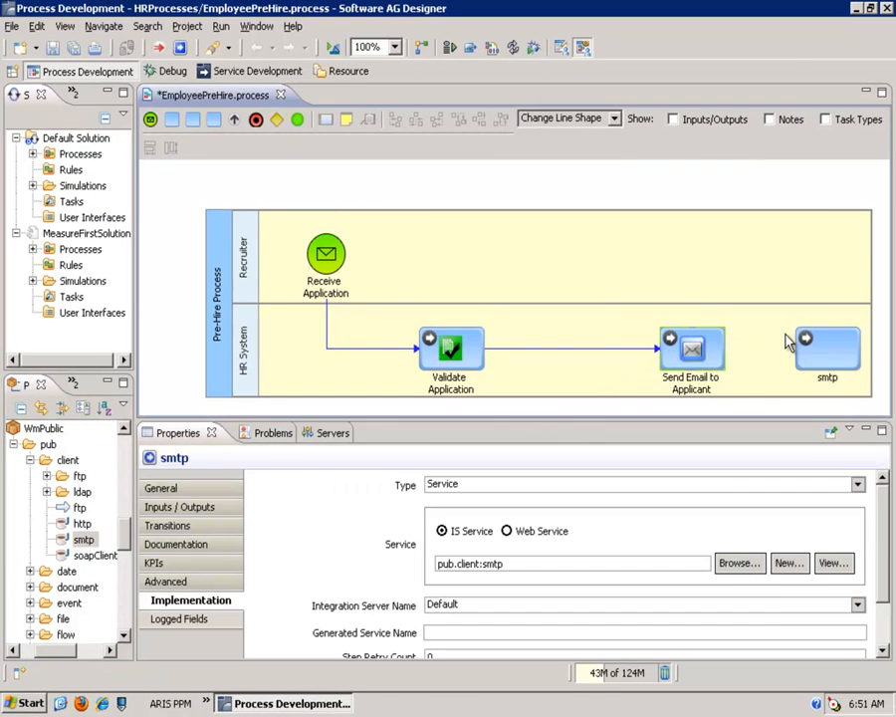
# Replace the Send Email to Applicant task with the smtp step and connect Validate Application to it
pyautogui.click(697, 354)
pyautogui.press('Delete')
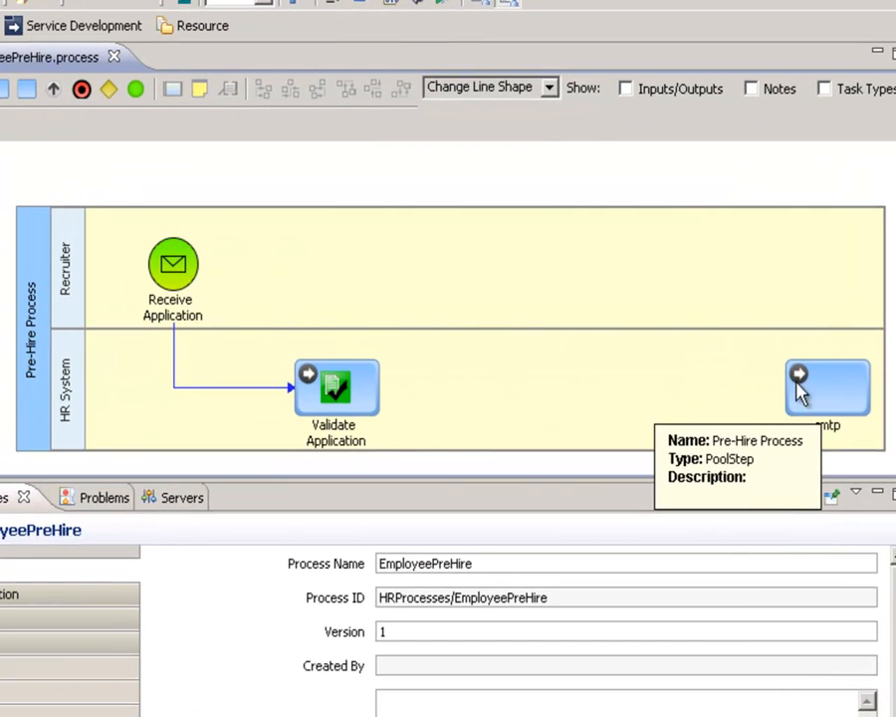
pyautogui.moveTo(799, 391); pyautogui.dragTo(636, 396)
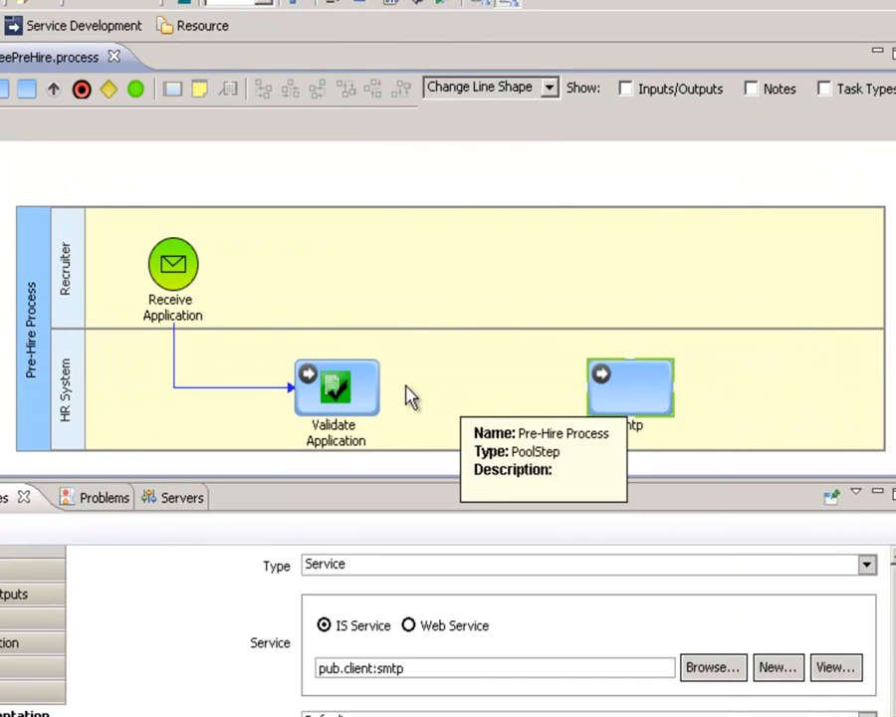
pyautogui.moveTo(389, 399); pyautogui.dragTo(614, 400)
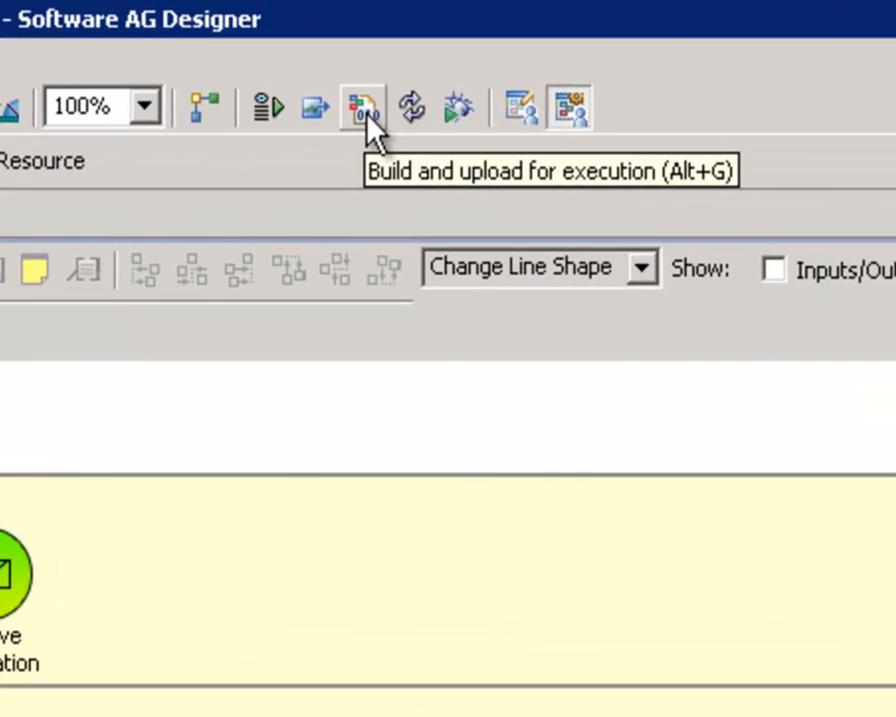
# Build and upload the EmployeePreHire process for execution, with automatic enabling after the upload
pyautogui.click(491, 48)
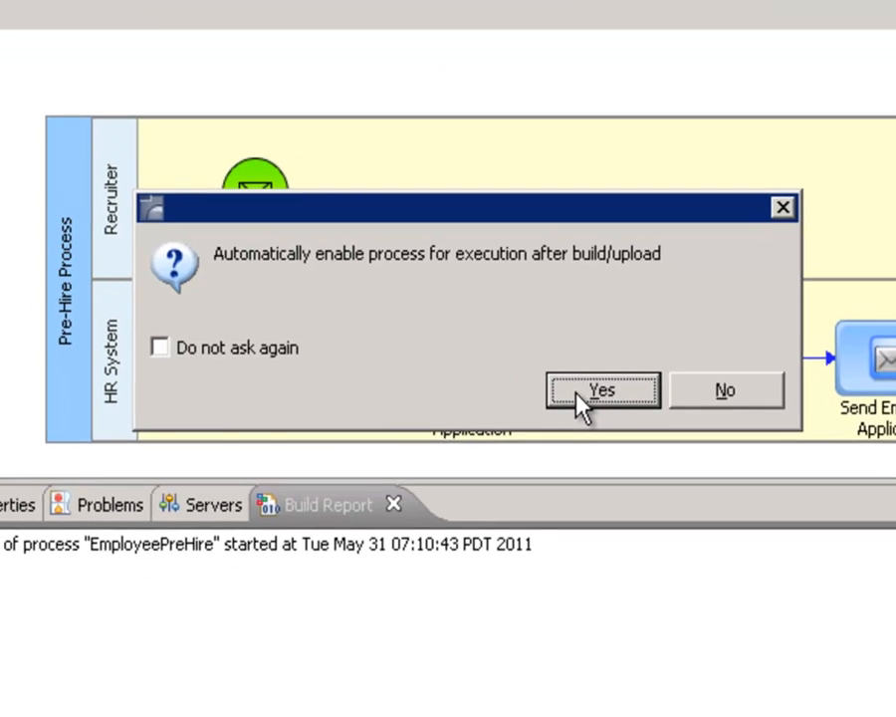
pyautogui.click(583, 430)
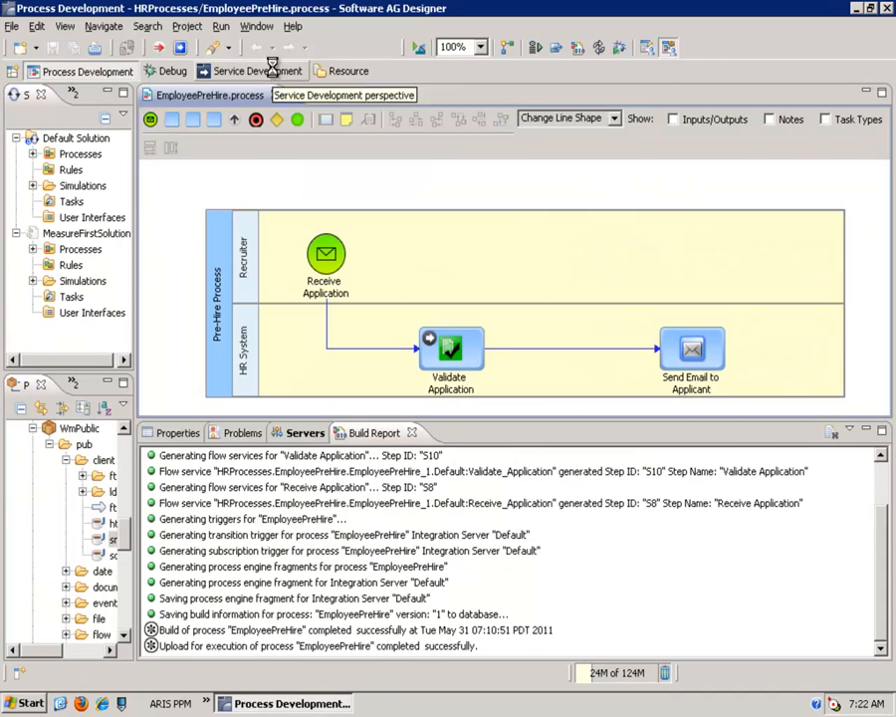
# Switch to the Service Development perspective and expand the ProcessDemo package down to its Docs folder
pyautogui.click(276, 72)
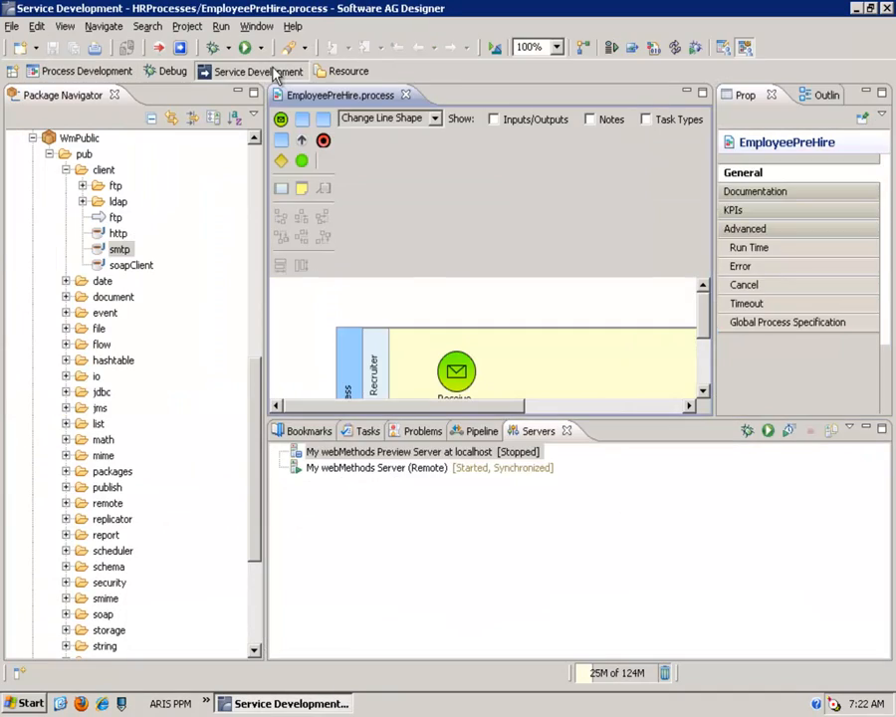
pyautogui.click(254, 199)
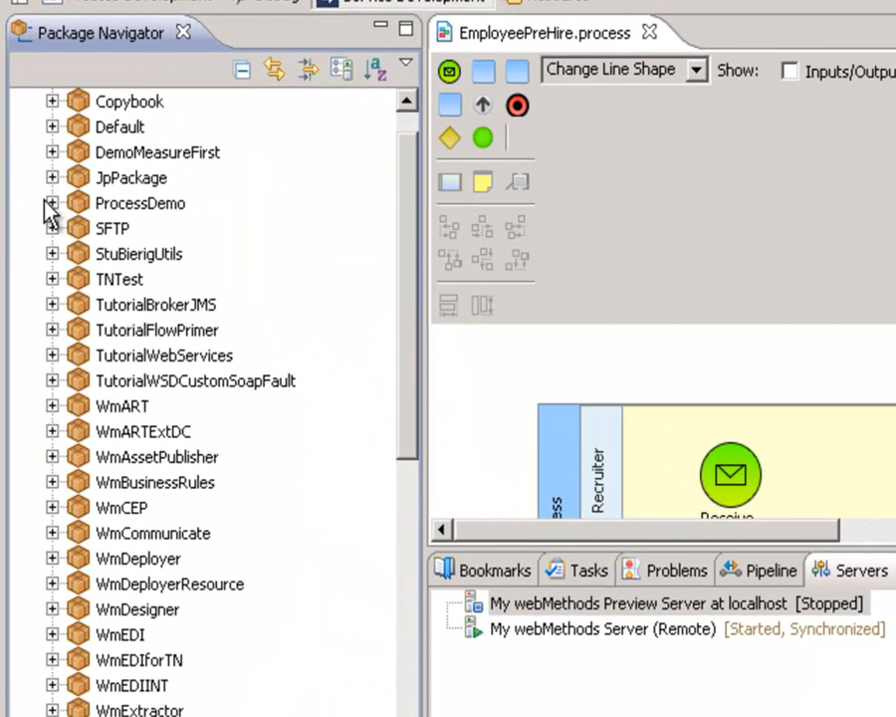
pyautogui.click(52, 203)
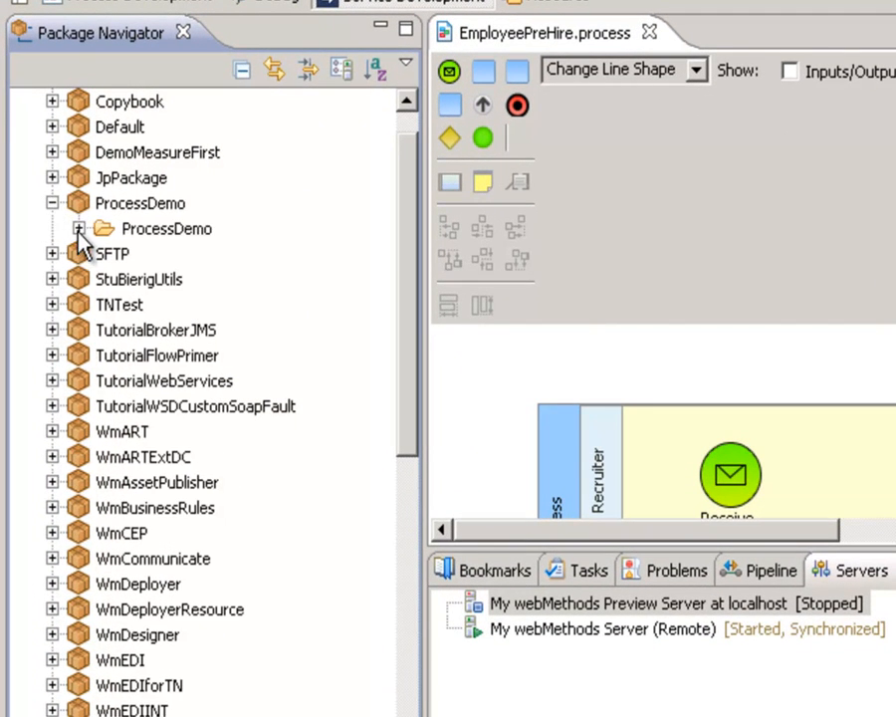
pyautogui.click(79, 228)
pyautogui.click(105, 279)
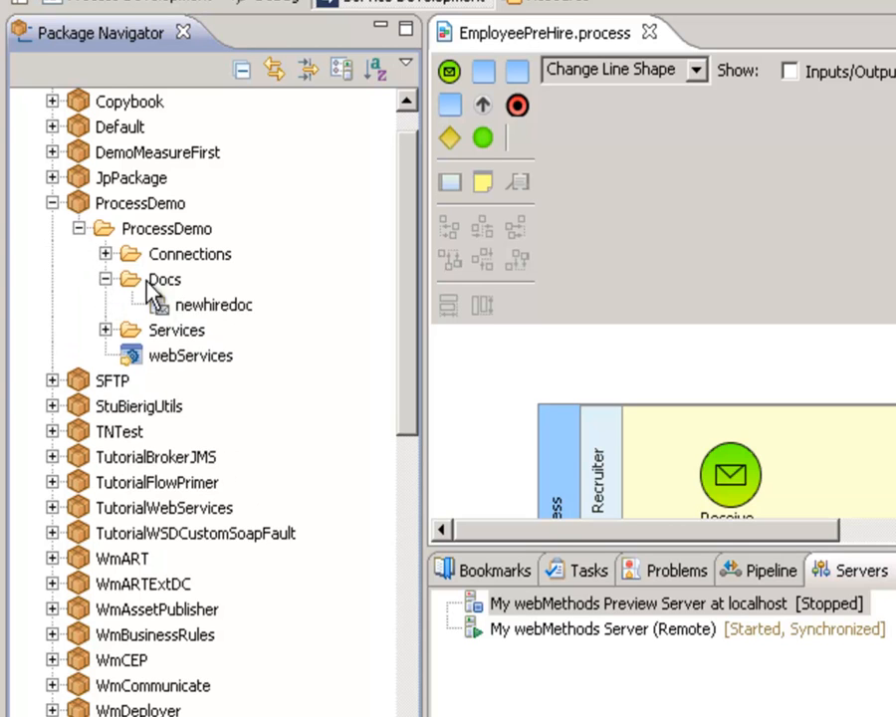
# Run newhiredoc as a publishable document with the applicant's name, job title CEO, location Chestertown, employment type Full Time, salary 120 and stock options no
pyautogui.click(192, 312)
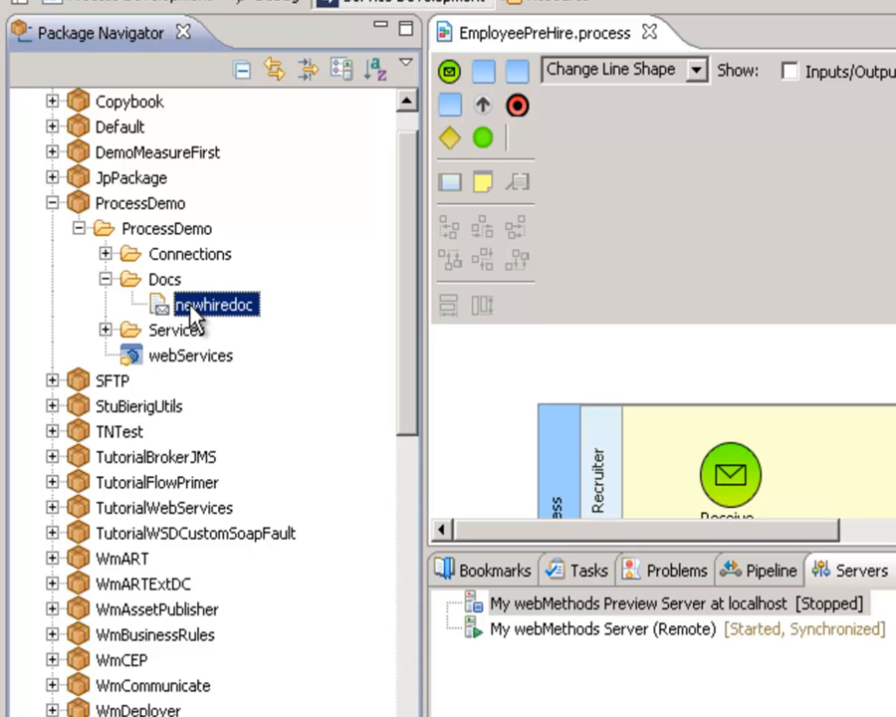
pyautogui.rightClick(192, 316)
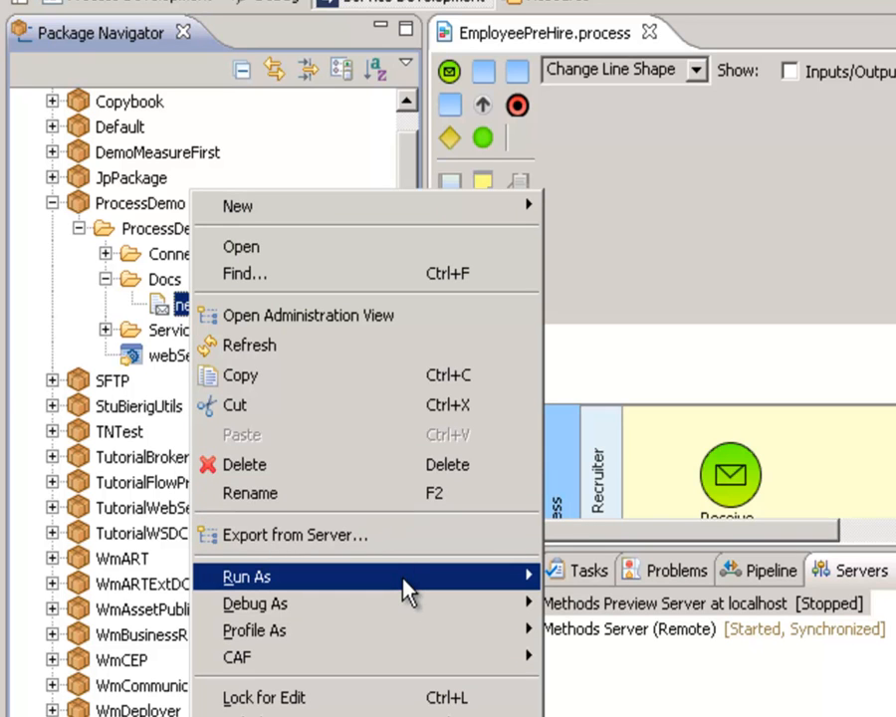
pyautogui.moveTo(402, 581)
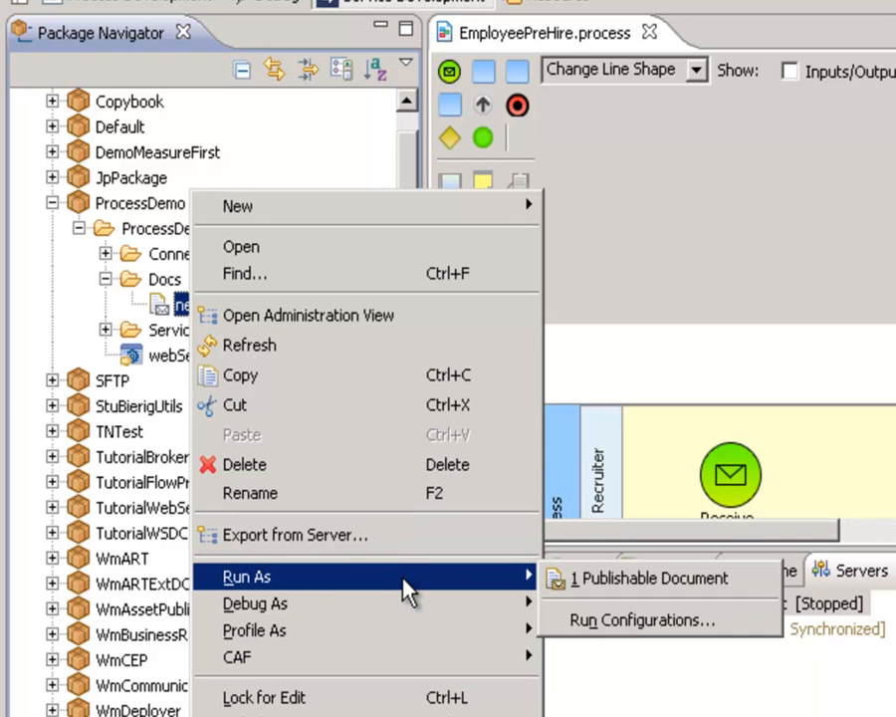
pyautogui.click(548, 589)
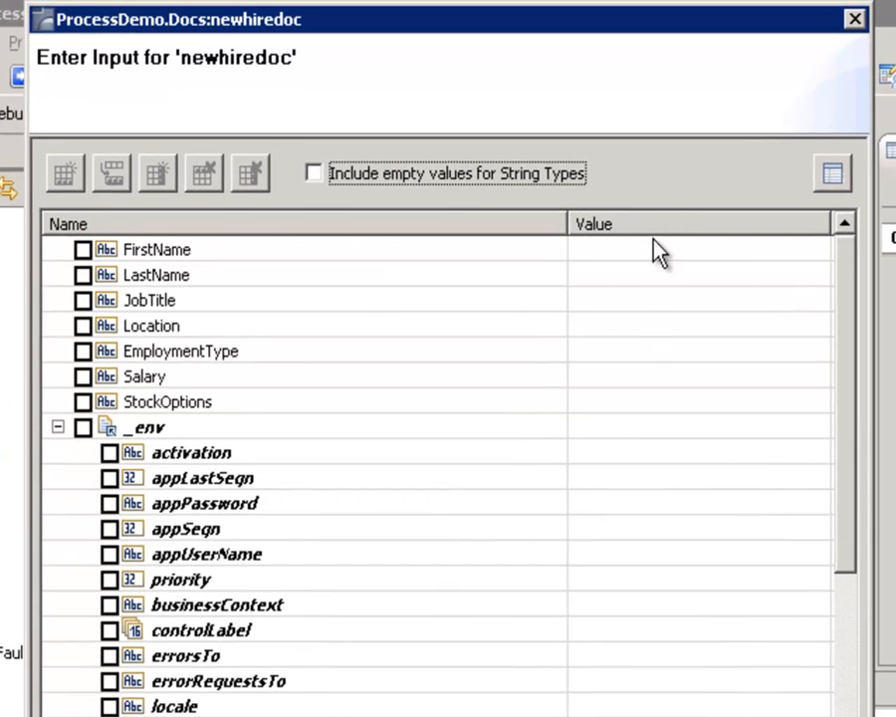
pyautogui.click(660, 250)
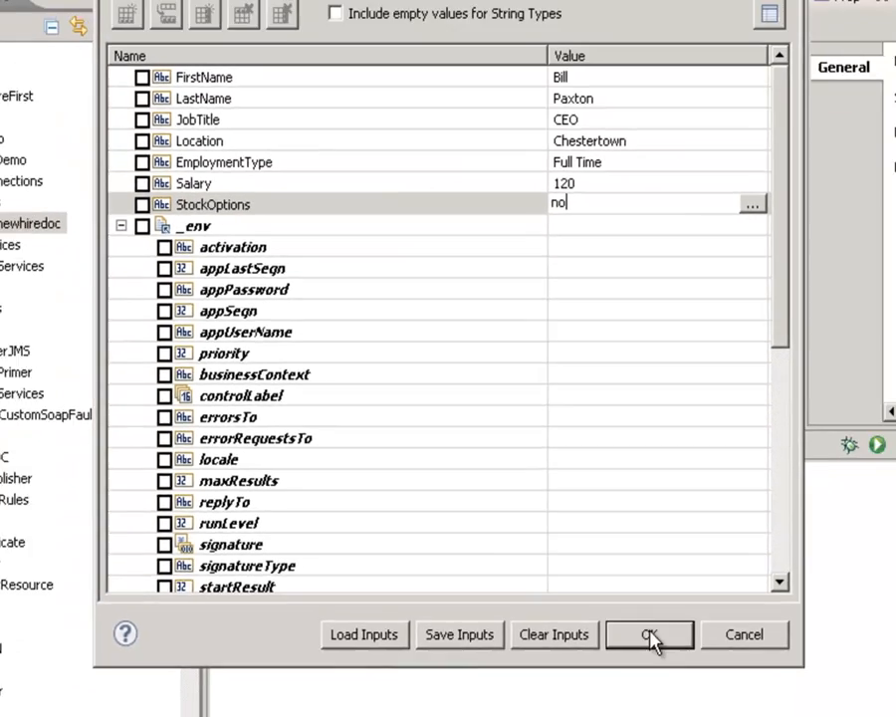
pyautogui.click(689, 685)
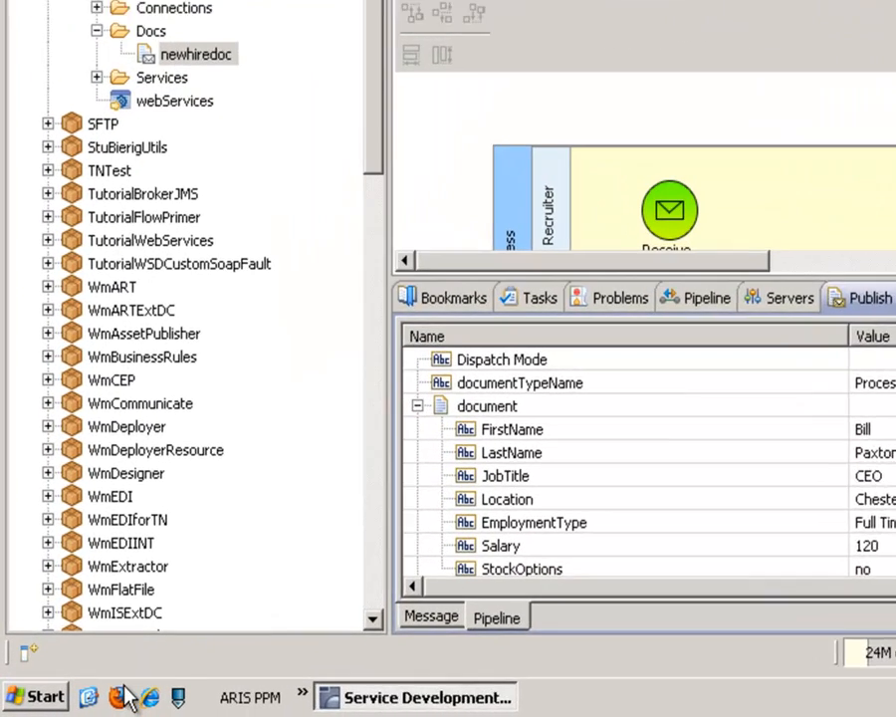
# Open My webMethods in Firefox and log in as Administrator with the saved account password
pyautogui.click(80, 704)
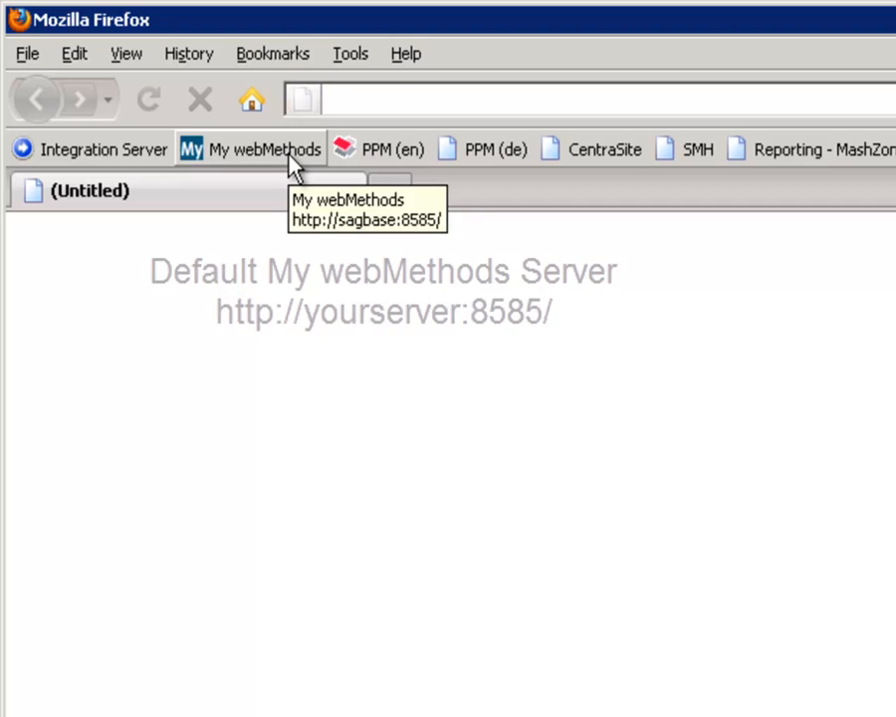
pyautogui.click(290, 162)
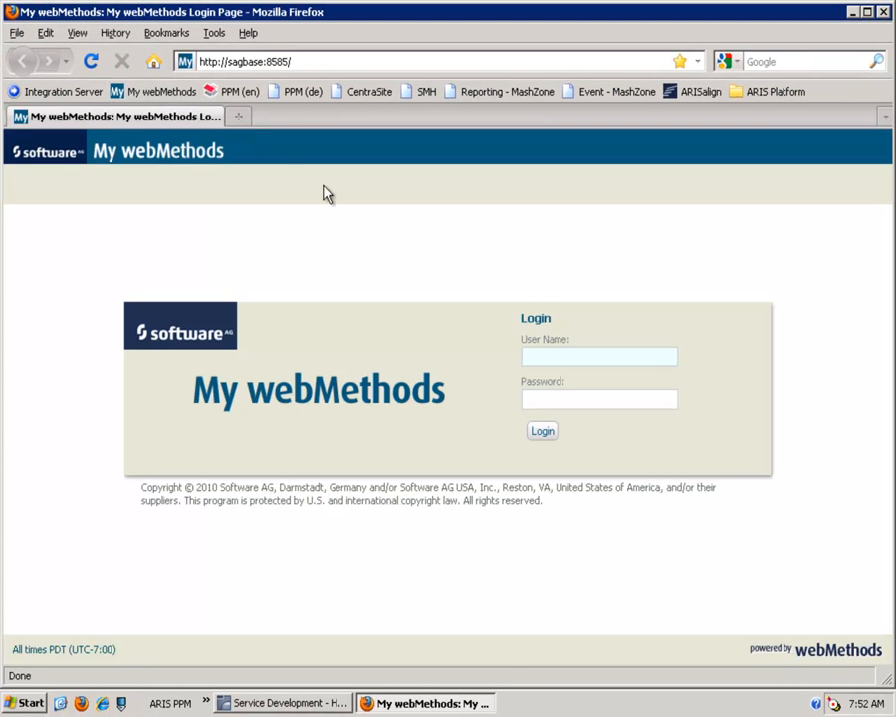
pyautogui.click(535, 355)
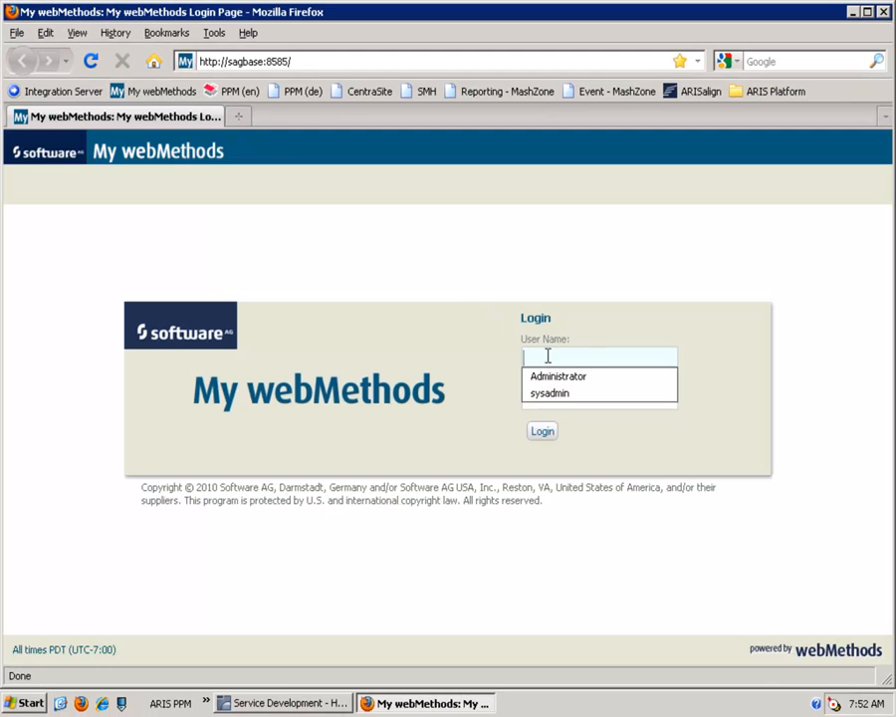
pyautogui.click(636, 377)
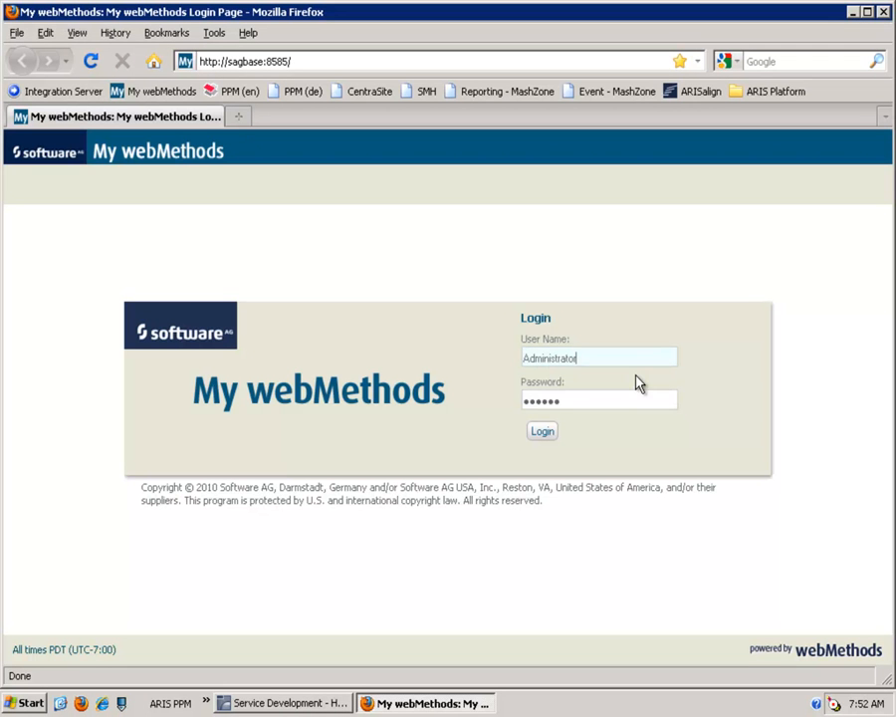
pyautogui.click(536, 440)
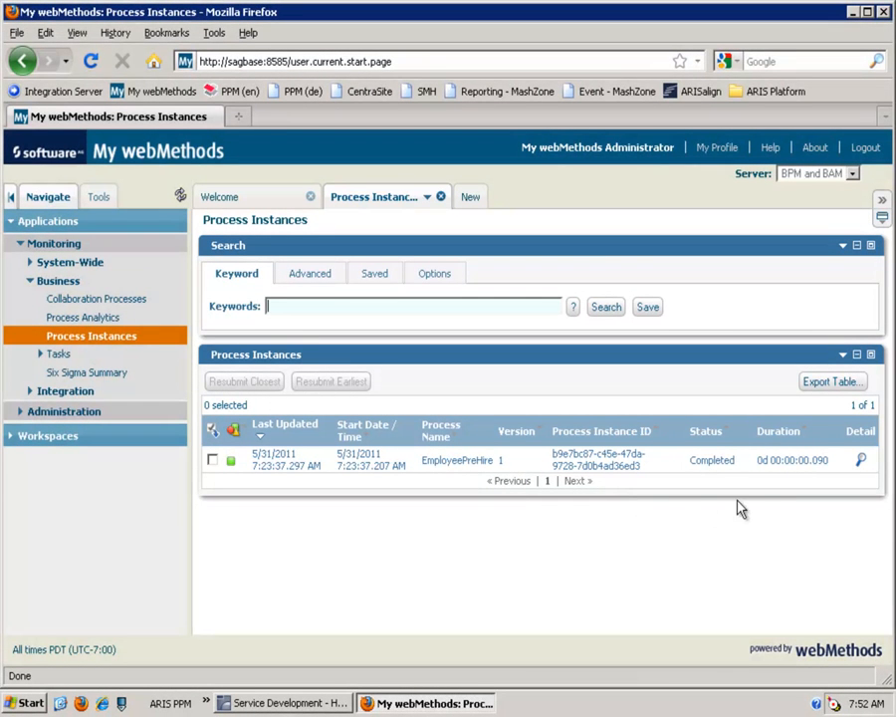
# Examine the EmployeePreHire process instance's details, including its status information, process diagram and the step entries below
pyautogui.click(862, 462)
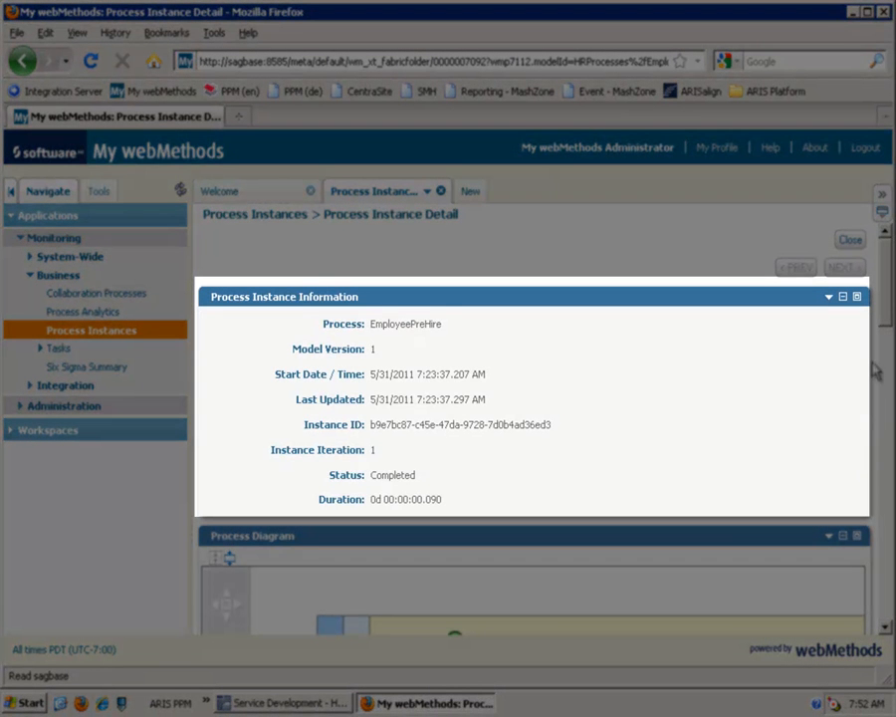
pyautogui.moveTo(885, 305); pyautogui.dragTo(888, 357)
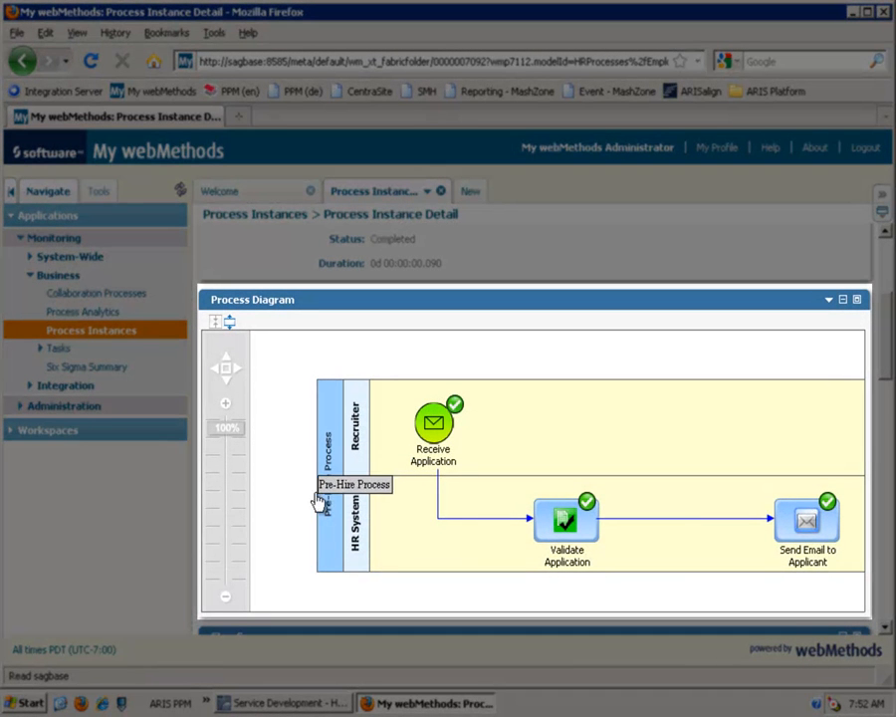
pyautogui.moveTo(273, 490); pyautogui.dragTo(263, 475)
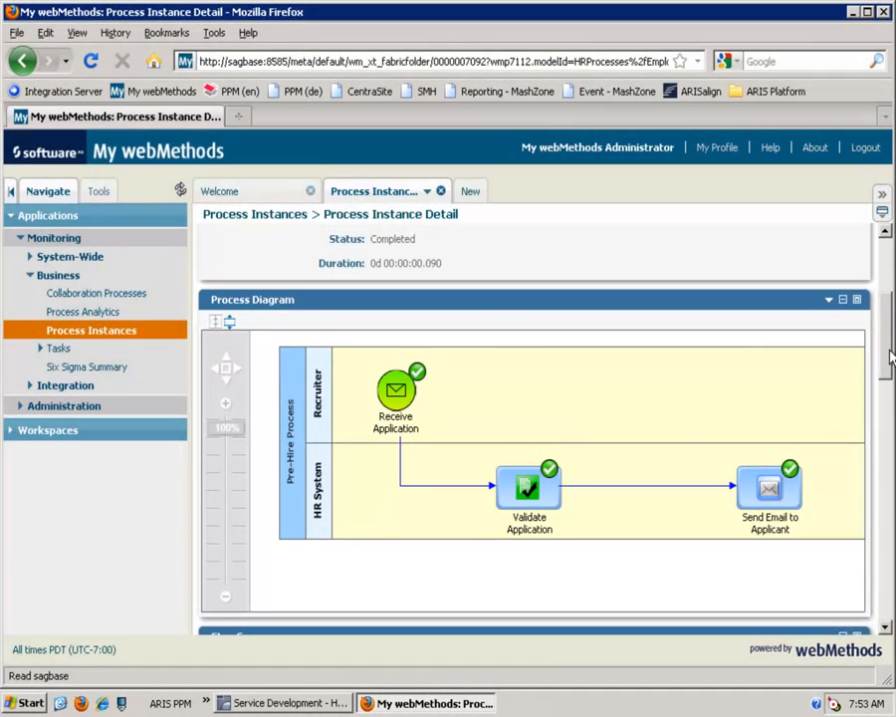
pyautogui.moveTo(886, 361); pyautogui.dragTo(890, 456)
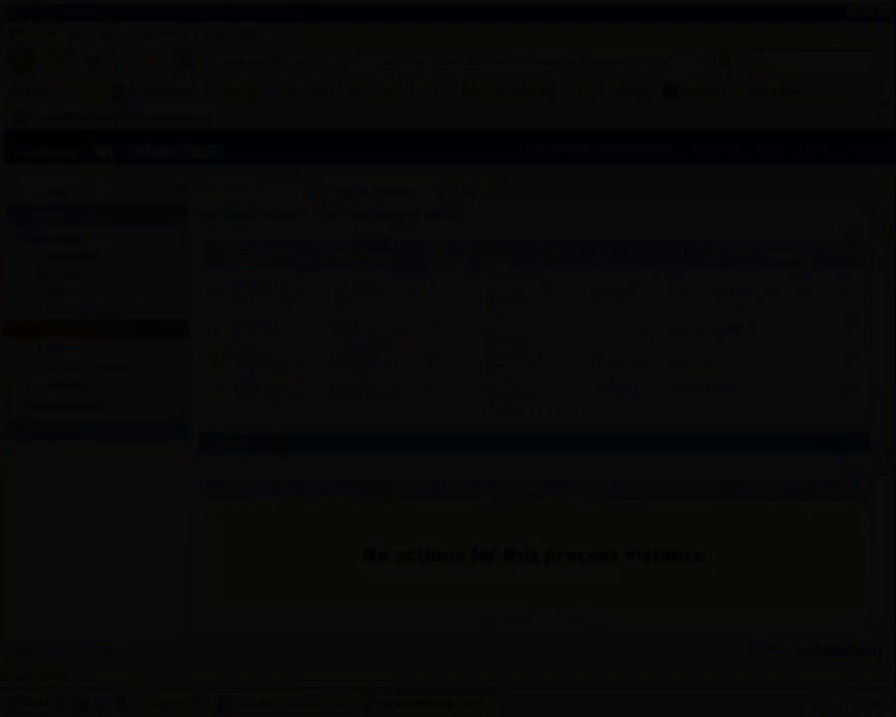